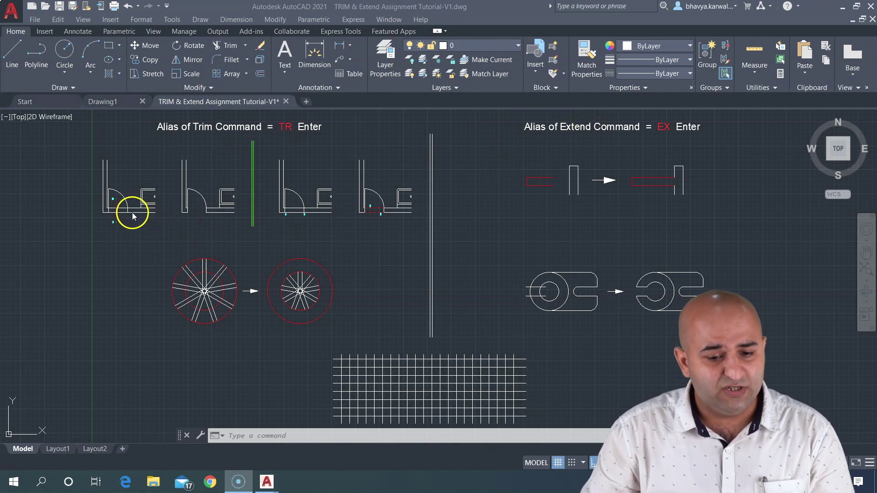
- Pan and zoom through the door examples and the two wheel drawings
scroll(201, 246, "up", 4)
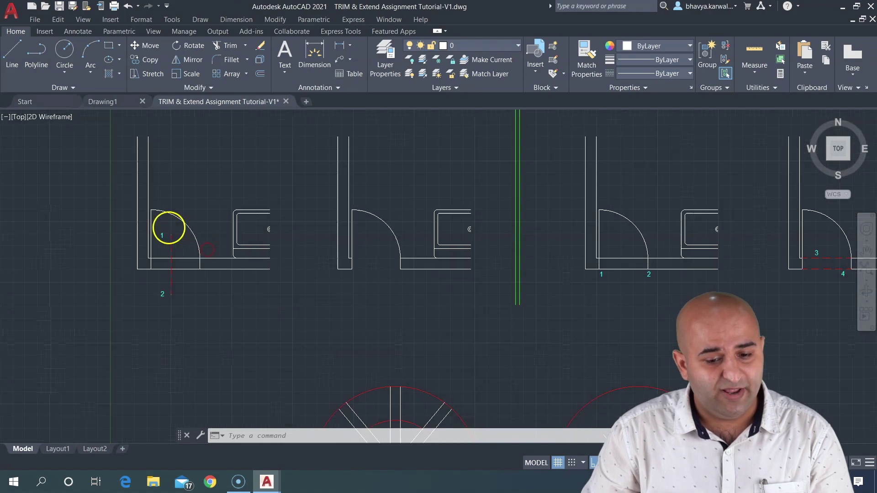
scroll(169, 235, "up", 5)
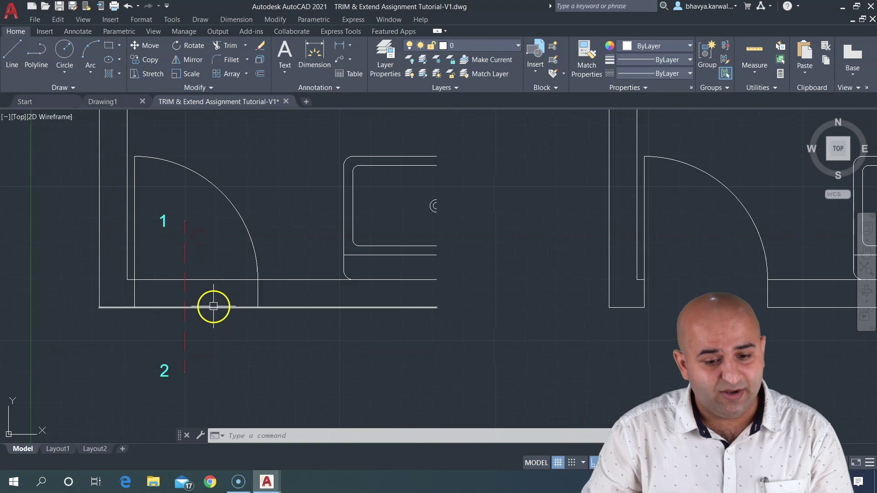
middle_click_drag(439, 245, 376, 258)
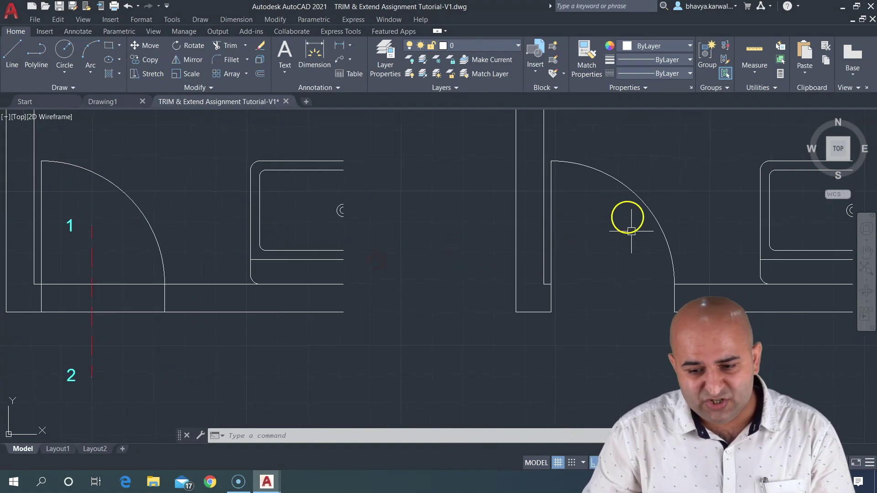
scroll(589, 292, "down", 2)
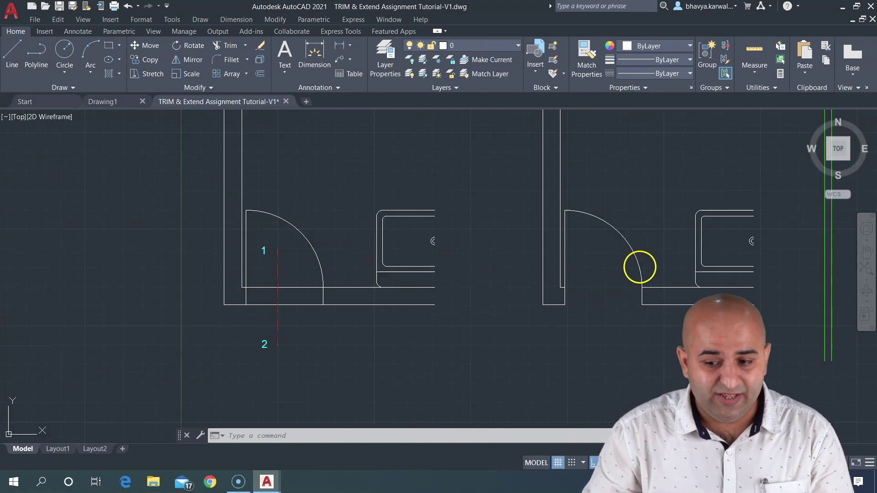
middle_click_drag(639, 267, 333, 255)
mouse_move(652, 256)
middle_mouse_down()
mouse_move(407, 208)
mouse_move(313, 220)
middle_mouse_up()
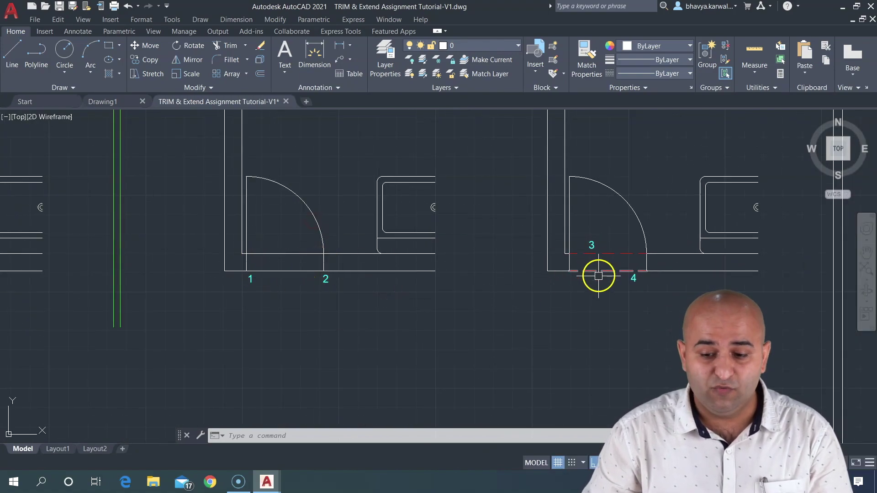
scroll(598, 276, "down", 2)
mouse_move(468, 303)
middle_mouse_down()
mouse_move(434, 219)
mouse_move(453, 114)
middle_mouse_up()
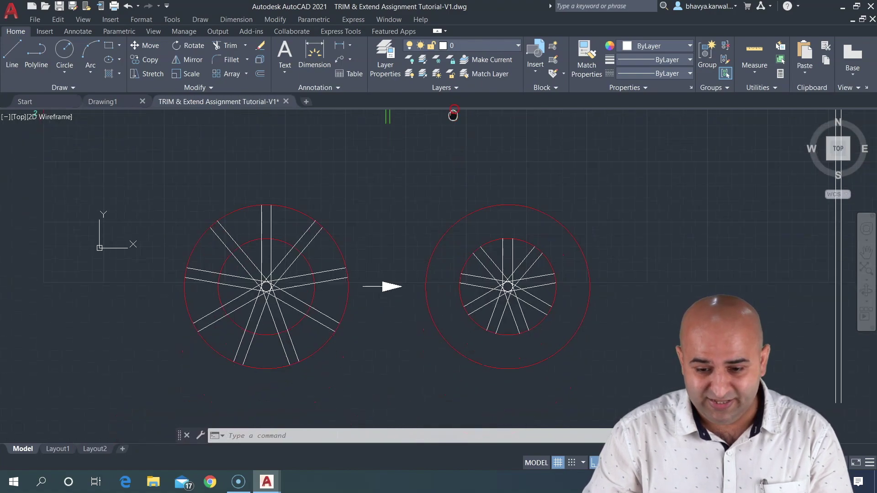
scroll(375, 278, "up", 2)
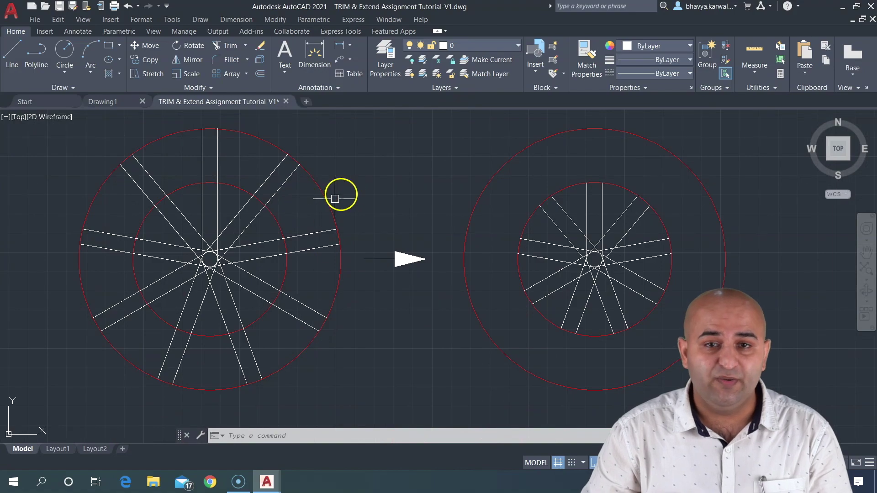
scroll(341, 195, "down", 2)
middle_click_drag(348, 211, 308, 268)
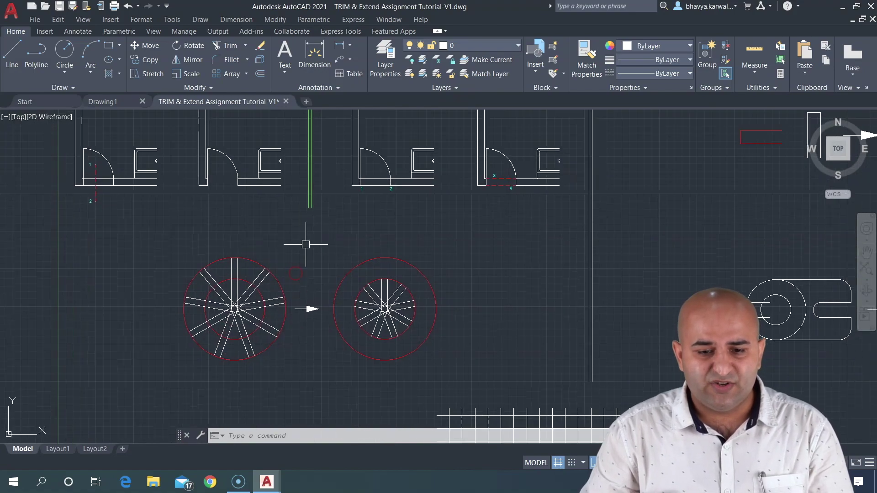
- Check the Trim/Extend dropdown, then start the Trim command
left_click(245, 47)
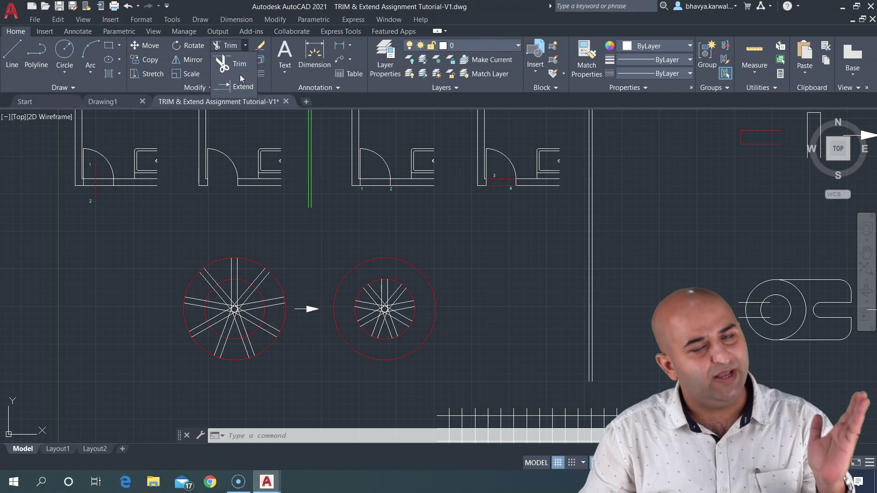
left_click(308, 435)
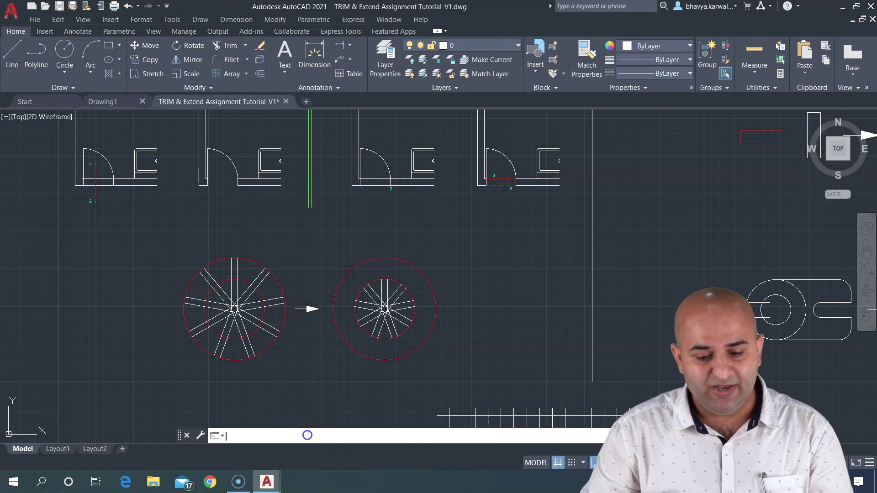
type("tr")
key("Return")
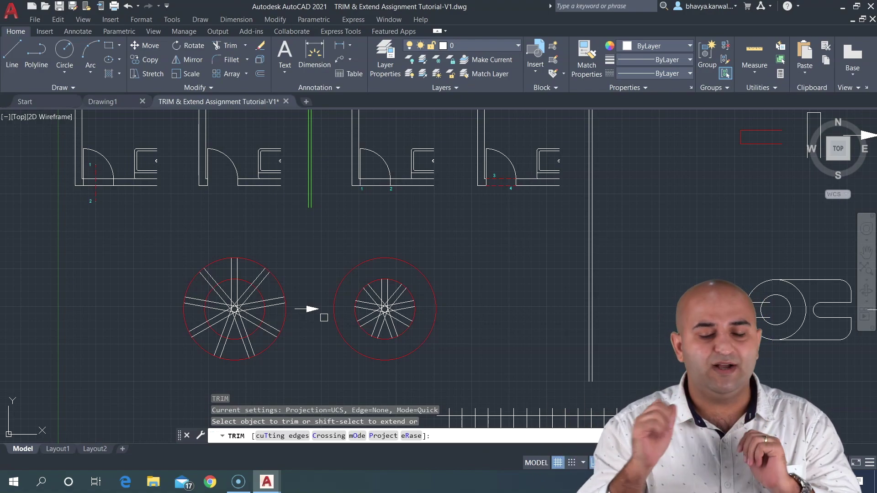
- Trim the wall line beneath the first door's arc
scroll(146, 206, "up", 1)
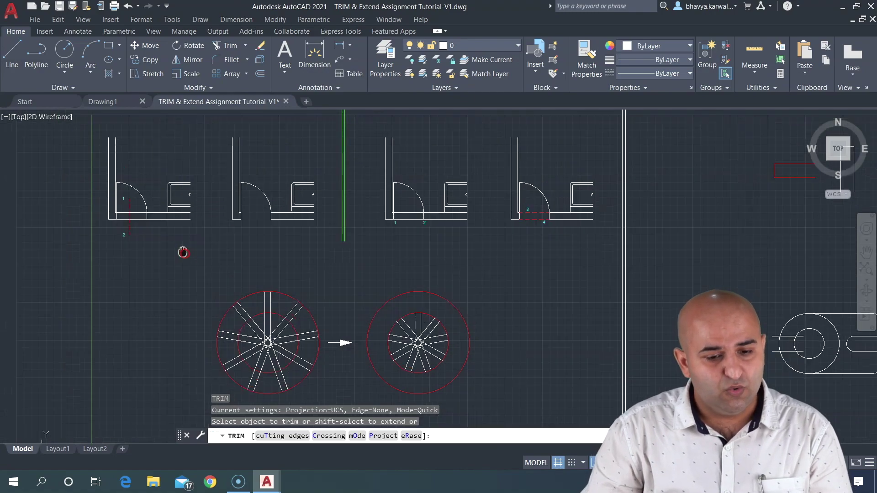
scroll(182, 250, "up", 1)
scroll(171, 225, "up", 2)
left_click(160, 230)
scroll(165, 233, "up", 1)
scroll(208, 268, "up", 1)
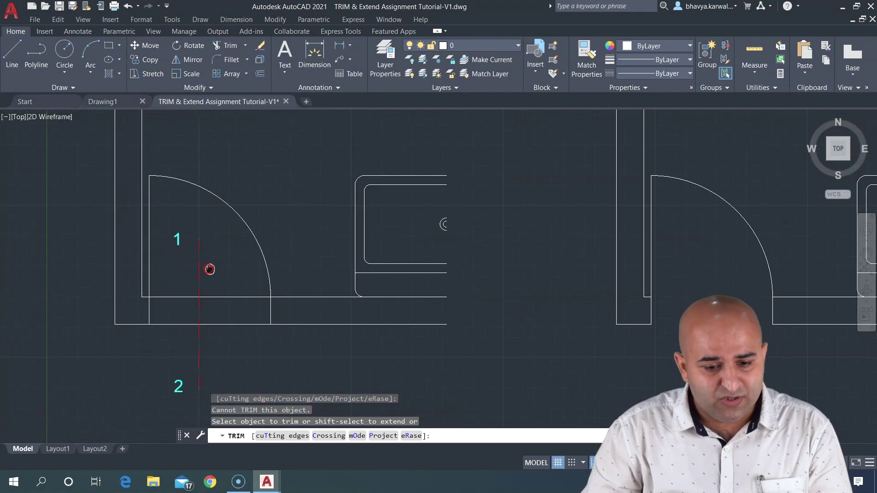
scroll(212, 242, "up", 1)
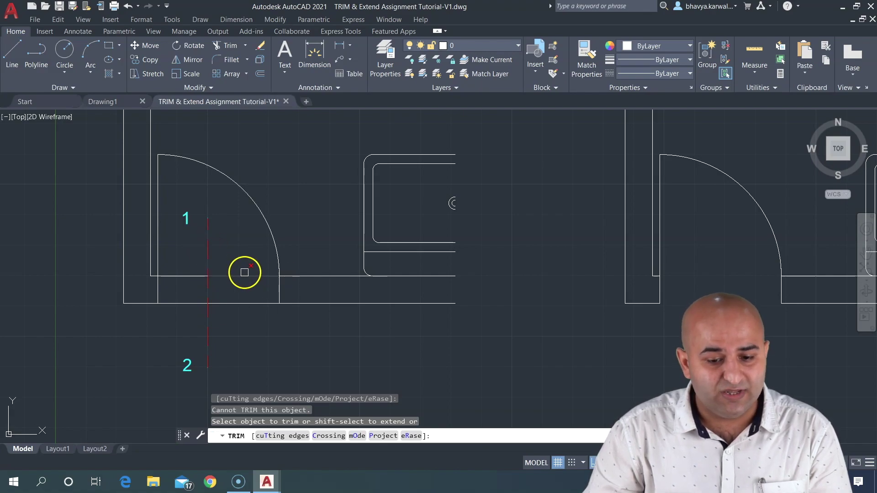
left_click(248, 299)
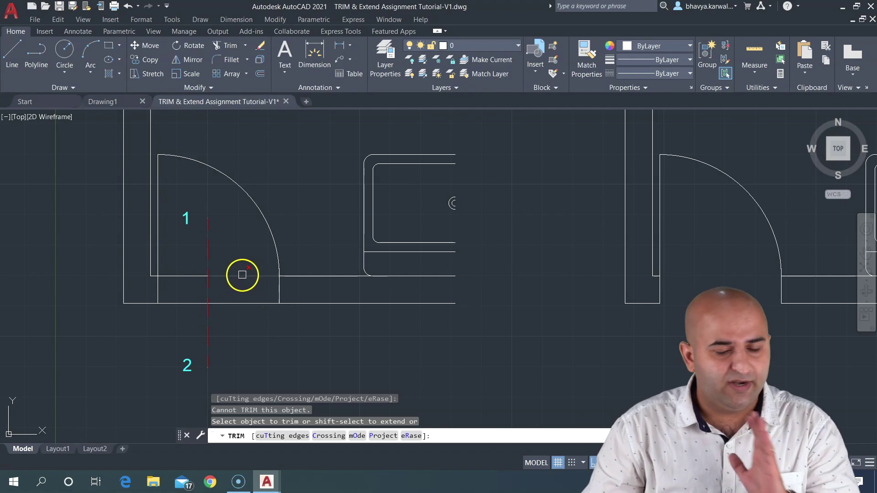
- Fence-trim the remaining wall lines across the first door opening
left_click(232, 232)
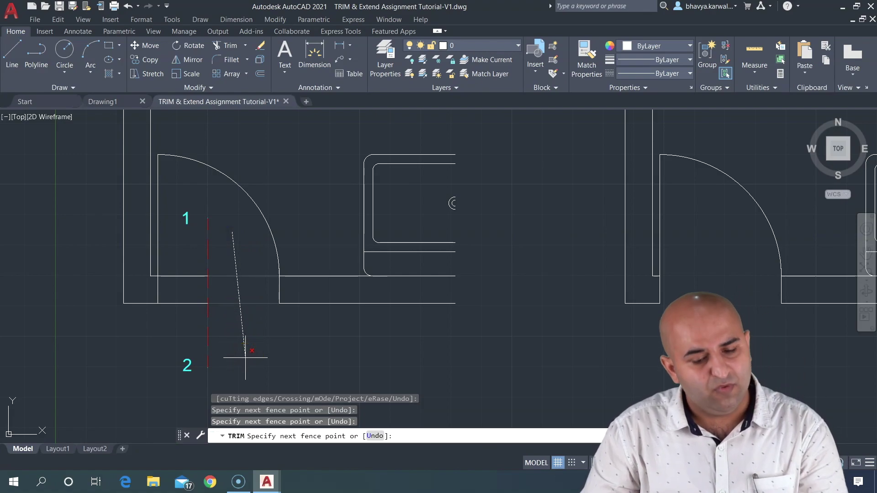
key("Return")
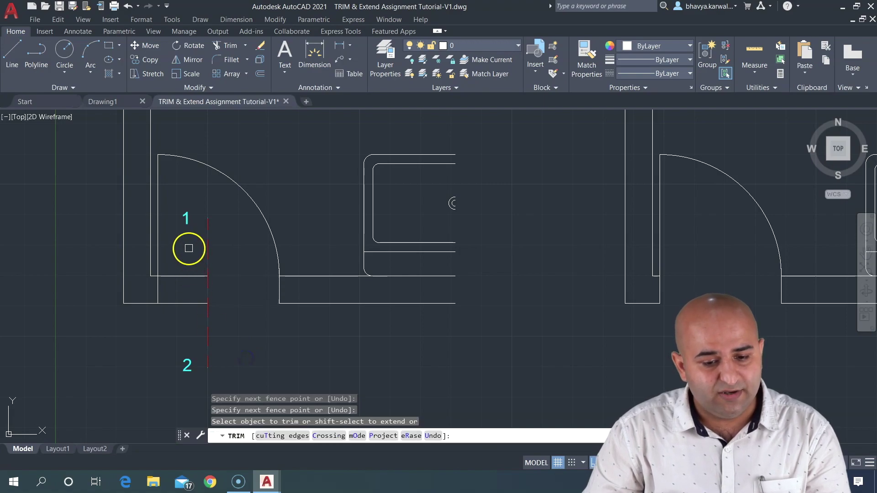
left_click(188, 249)
left_click(187, 337)
key("Return")
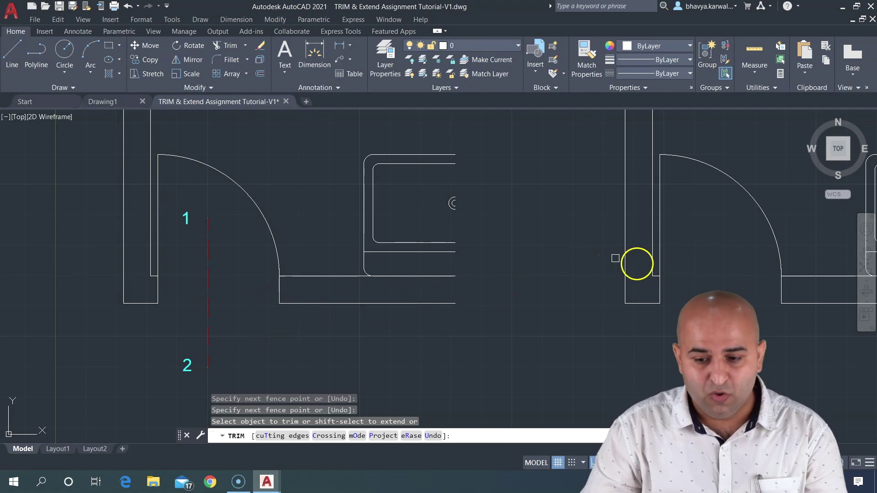
mouse_move(689, 266)
middle_mouse_down()
mouse_move(359, 258)
mouse_move(260, 278)
middle_mouse_up()
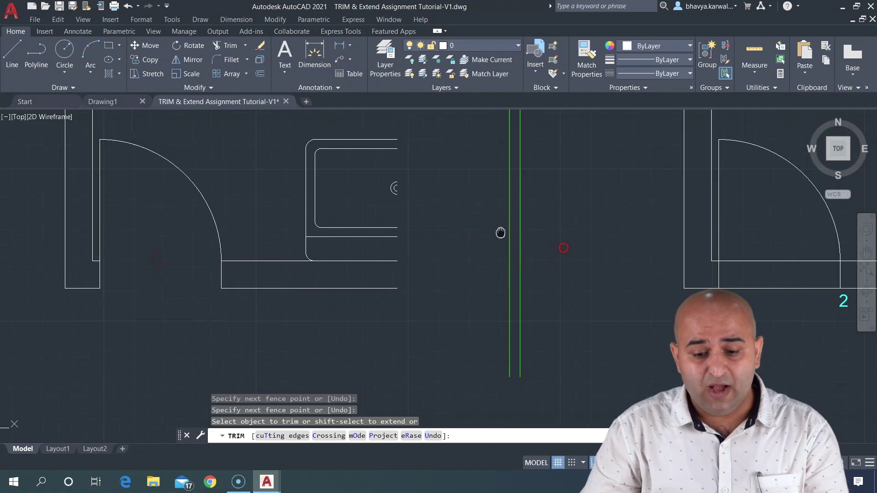
middle_click_drag(561, 249, 203, 238)
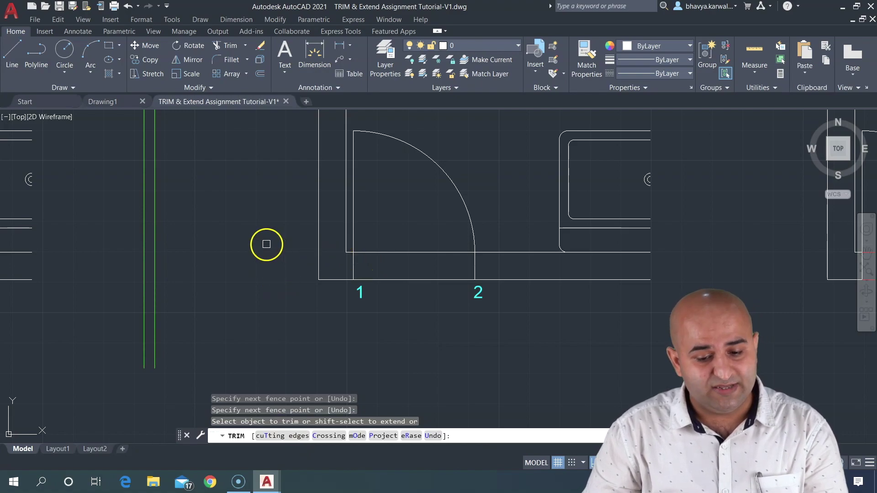
- Restart Trim with the verticals at marks 1 and 2 and both wall lines as cutting edges
key("Escape")
type("tr")
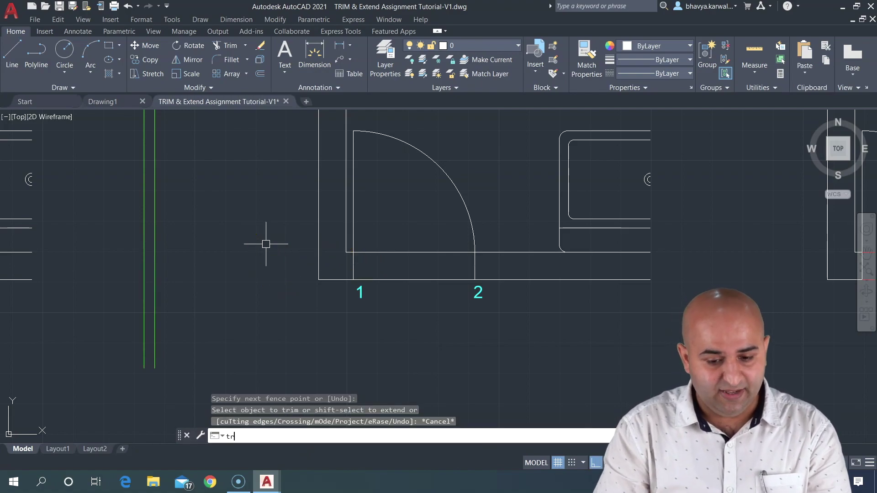
key("Return")
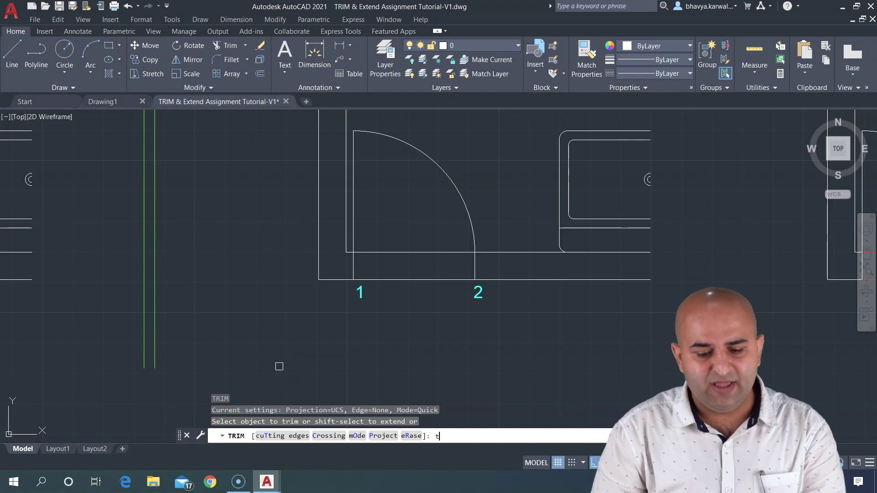
key("Return")
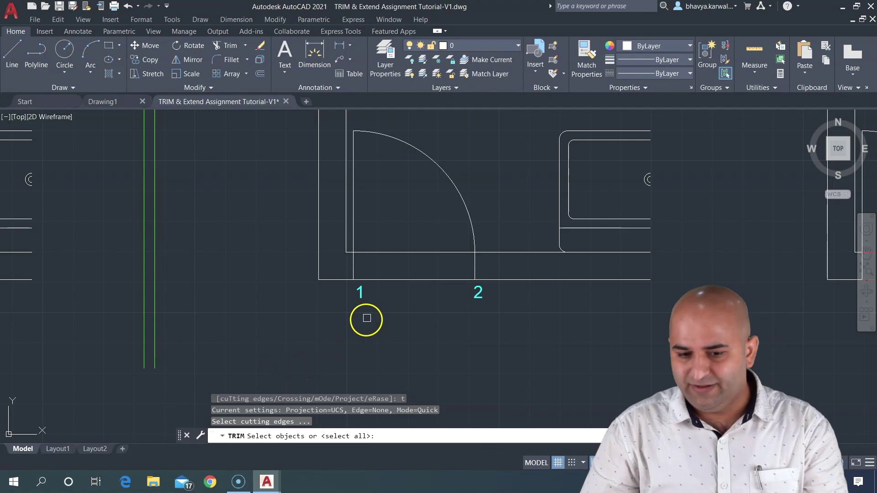
scroll(450, 264, "up", 2)
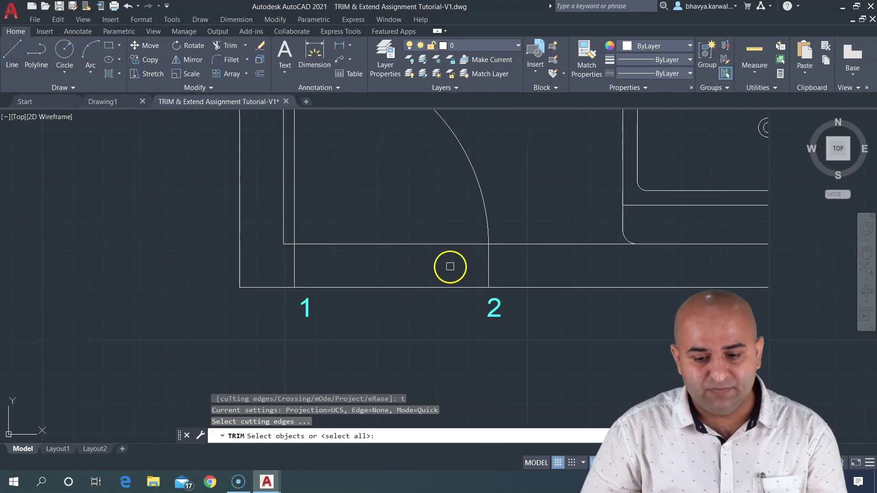
left_click(486, 265)
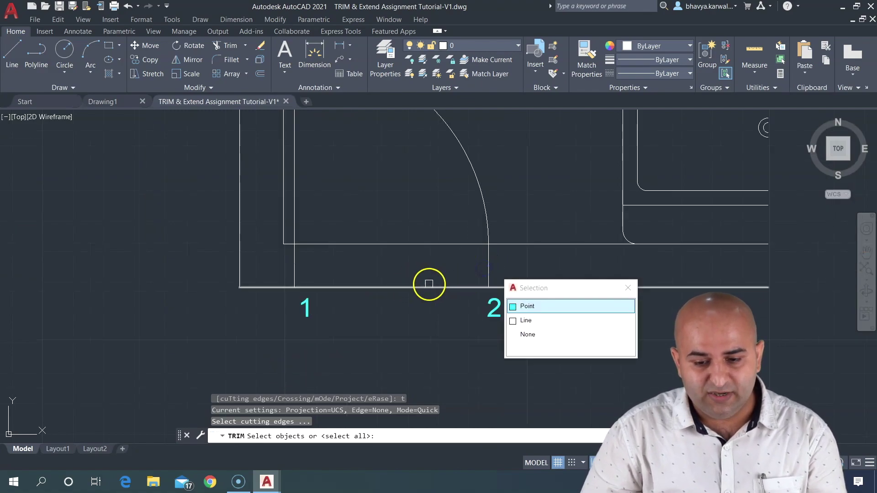
left_click(529, 320)
left_click(293, 263)
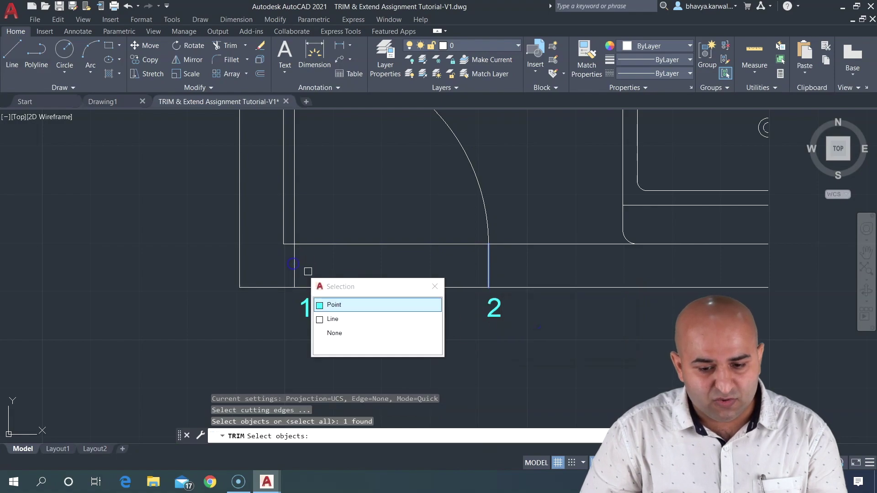
left_click(358, 318)
left_click(384, 244)
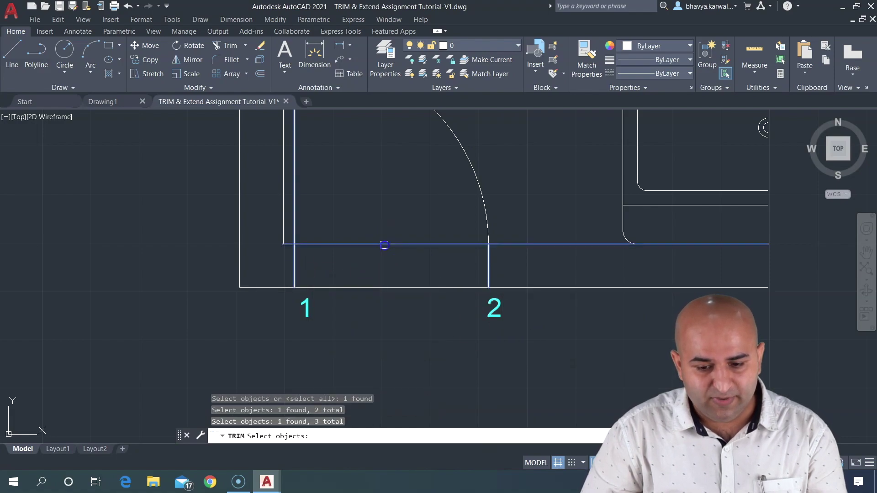
left_click(385, 288)
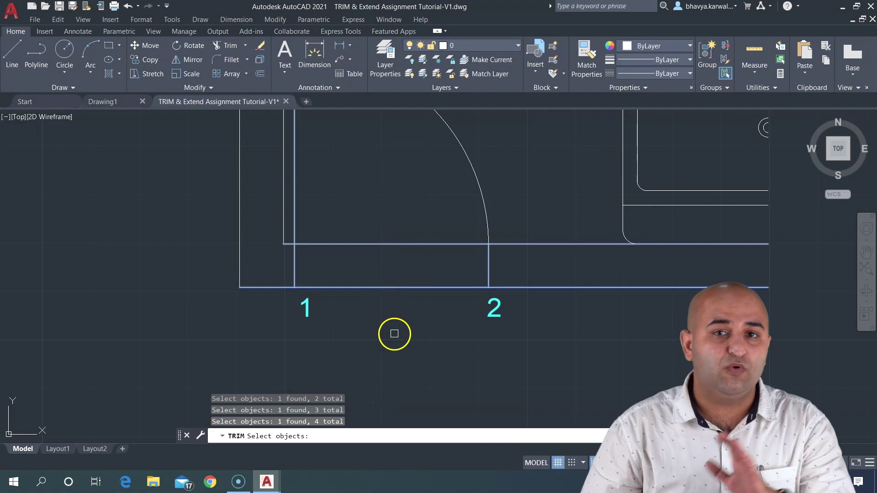
key("Return")
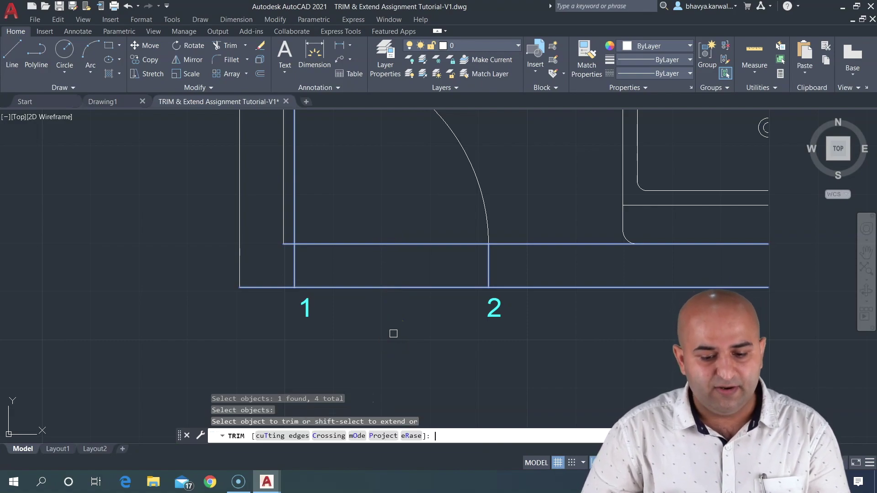
- Trim the lower and upper wall lines between marks 1 and 2
left_click(391, 286)
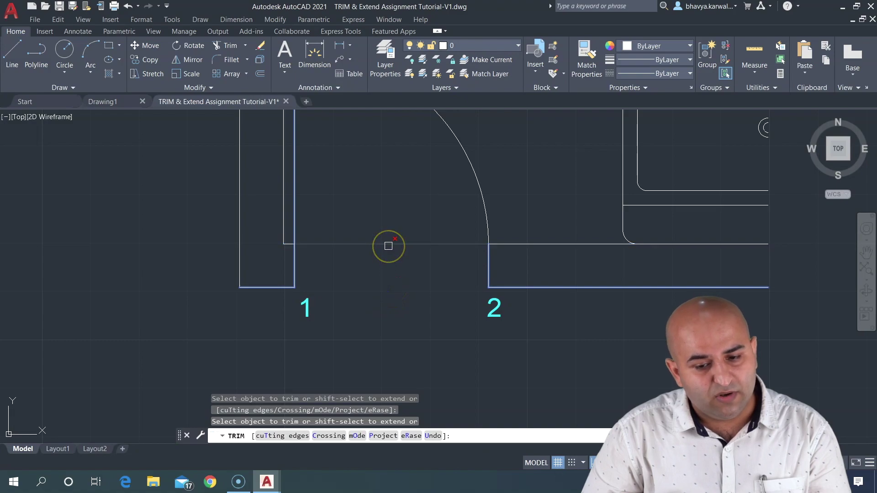
left_click(388, 246)
scroll(392, 302, "down", 4)
middle_click_drag(397, 308, 317, 256)
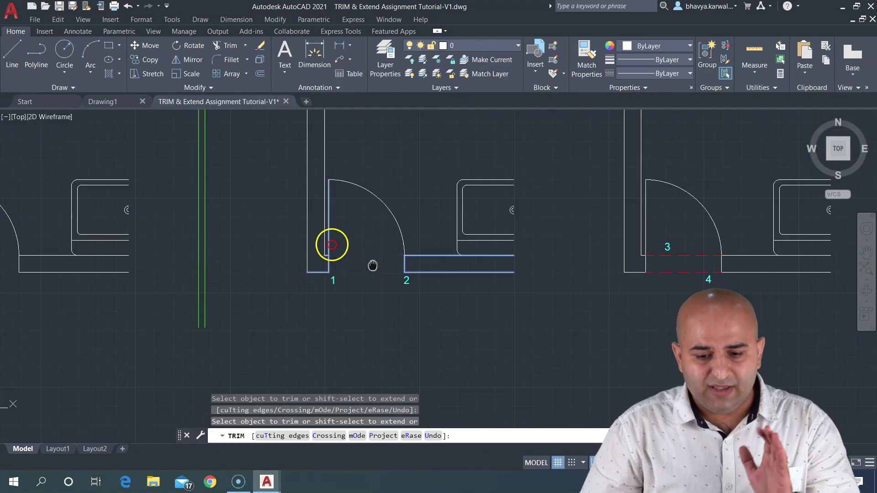
left_click(343, 249)
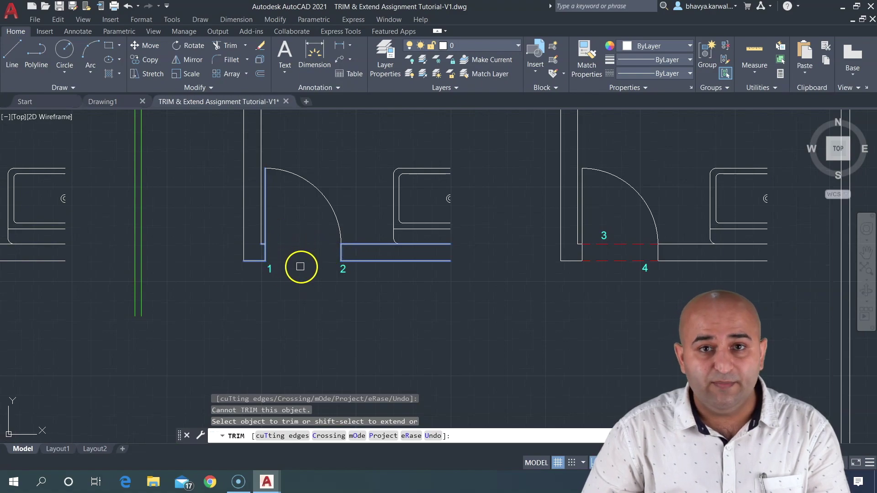
scroll(299, 269, "up", 2)
scroll(296, 260, "up", 2)
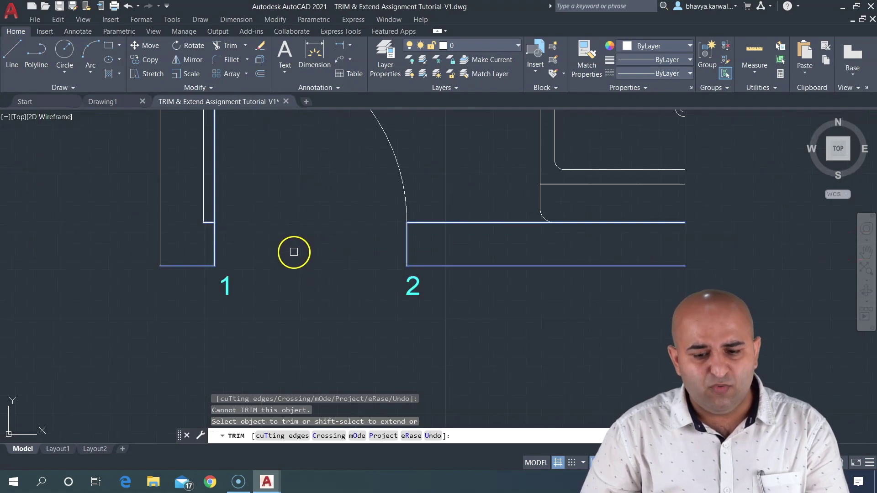
scroll(294, 252, "down", 4)
middle_click_drag(304, 261, 285, 295)
- End Trim and centre the left wheel in the view
key("Escape")
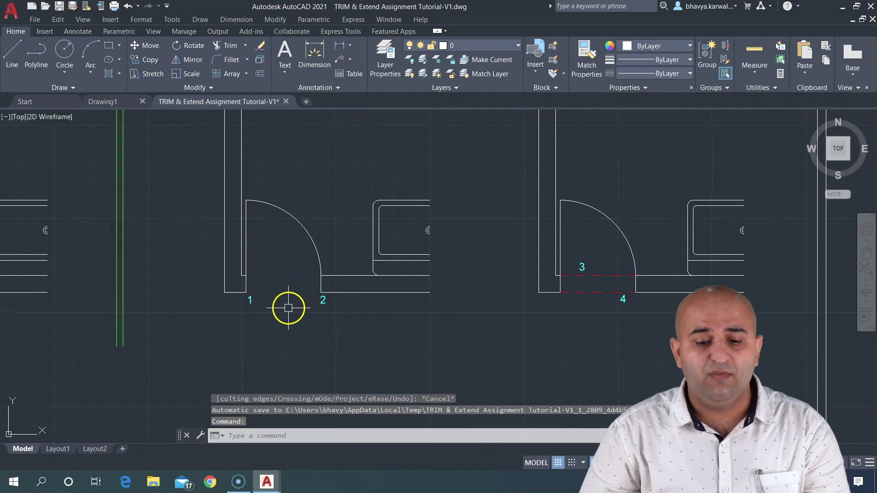
scroll(287, 308, "down", 3)
middle_click_drag(316, 343, 301, 189)
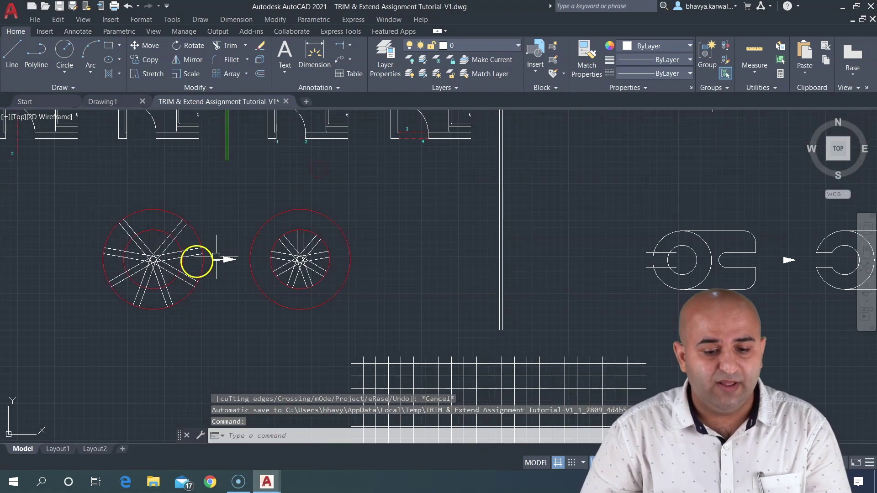
scroll(172, 248, "up", 5)
mouse_move(143, 252)
middle_mouse_down()
mouse_move(297, 235)
mouse_move(336, 212)
middle_mouse_up()
scroll(297, 234, "down", 3)
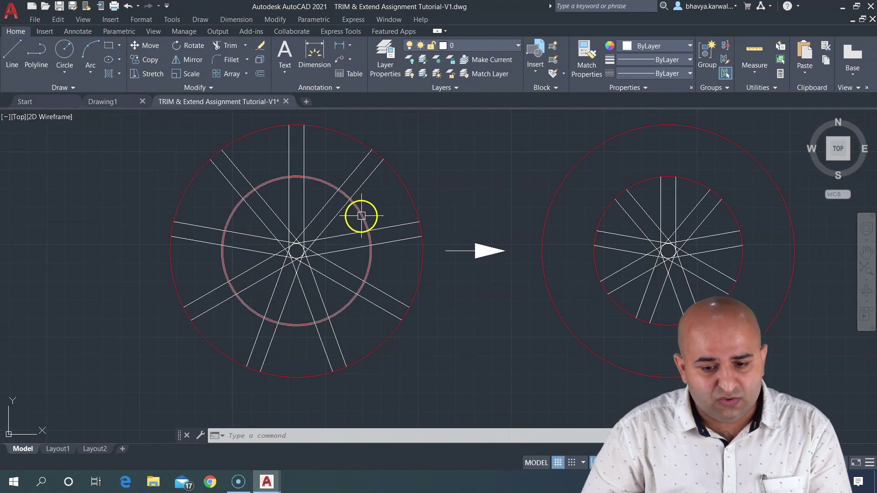
- Start Trim with the wheel's inner circle as the cutting edge
type("tr")
key("Return")
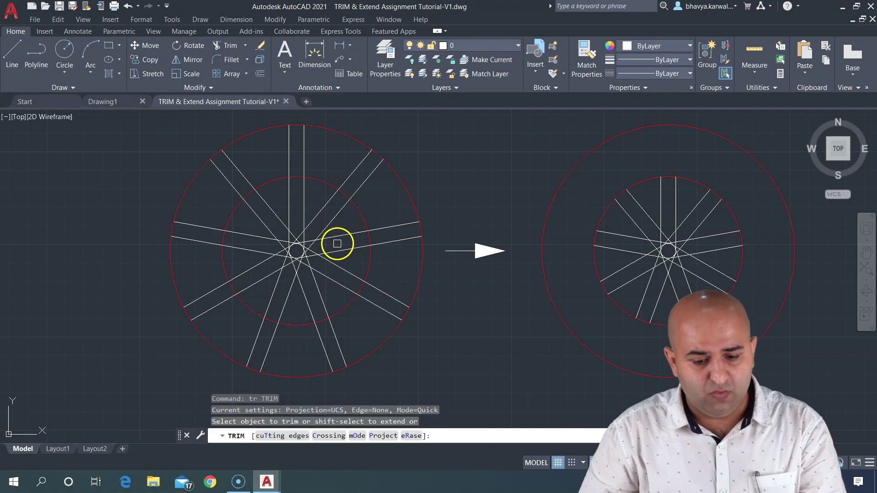
key("Return")
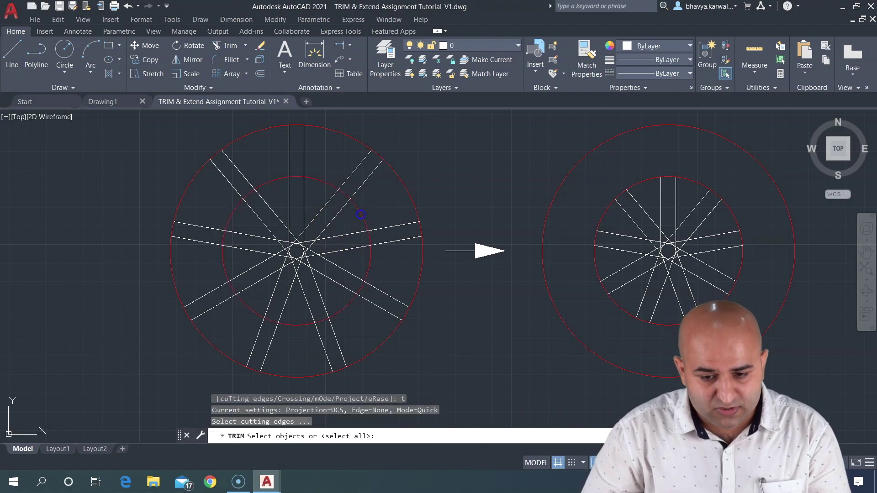
left_click(360, 214)
key("Return")
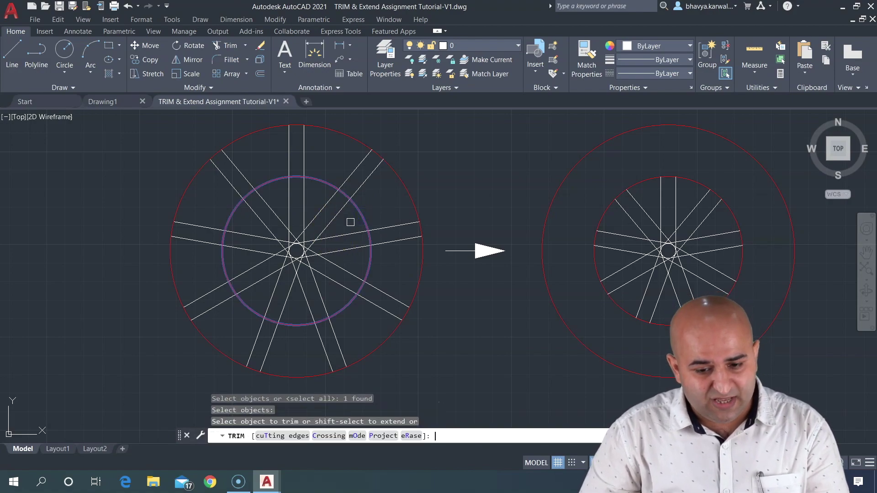
- Fence-trim the spokes inside the inner circle, then undo that trim
left_click(336, 213)
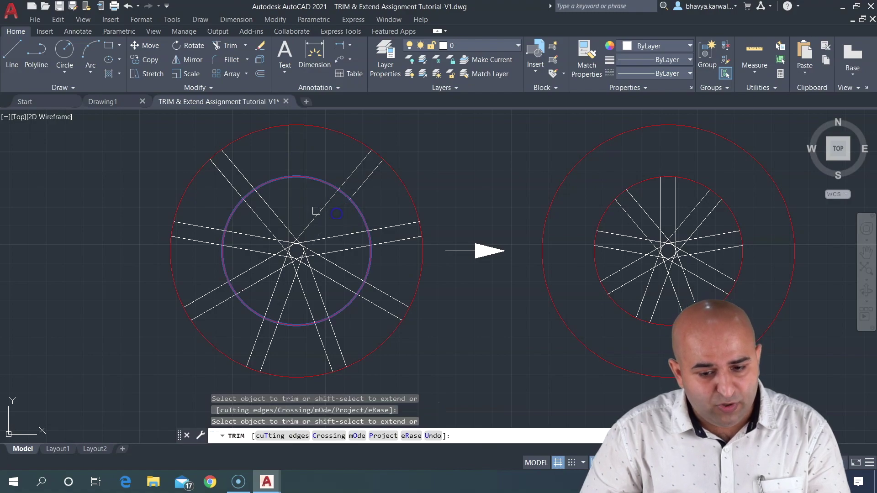
left_click_drag(320, 213, 260, 275)
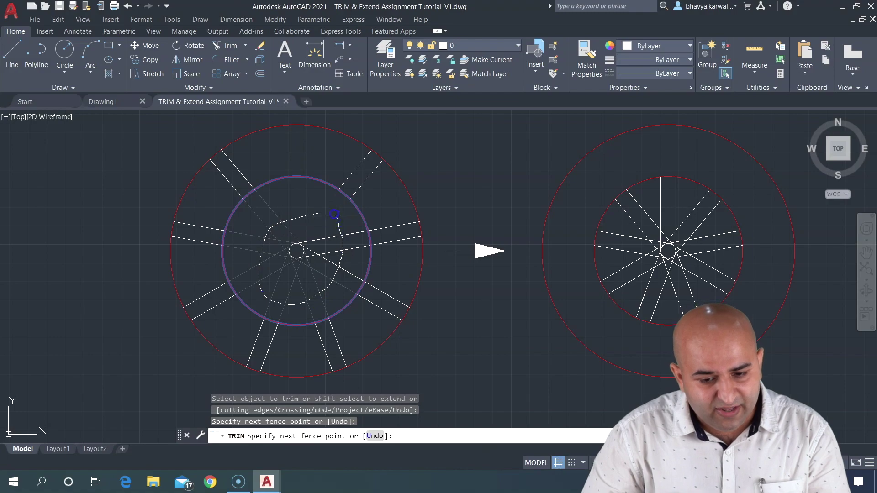
left_click_drag(336, 215, 320, 208)
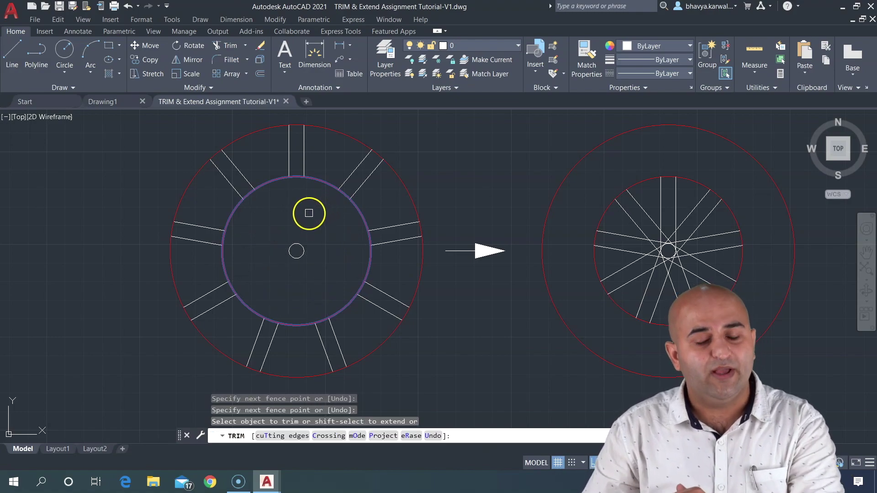
key("Escape")
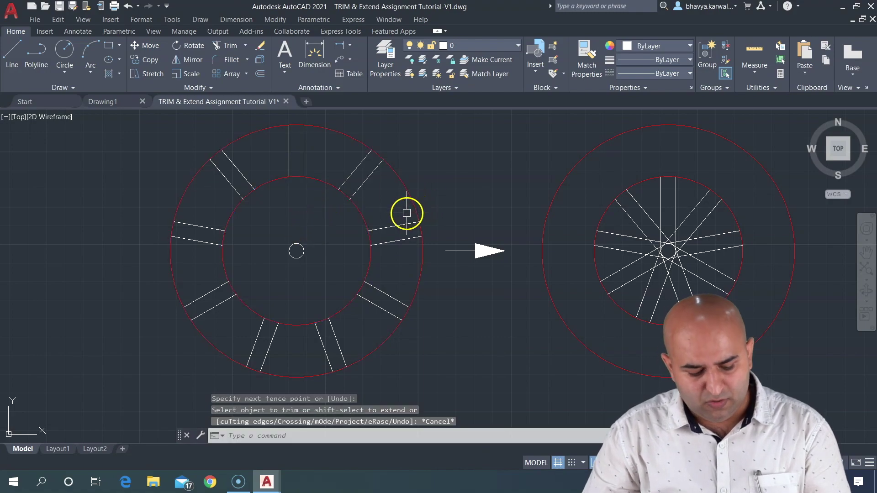
key("ctrl+z")
- Fence-trim the left wheel's spoke portions outside the inner circle with TR
type("tr")
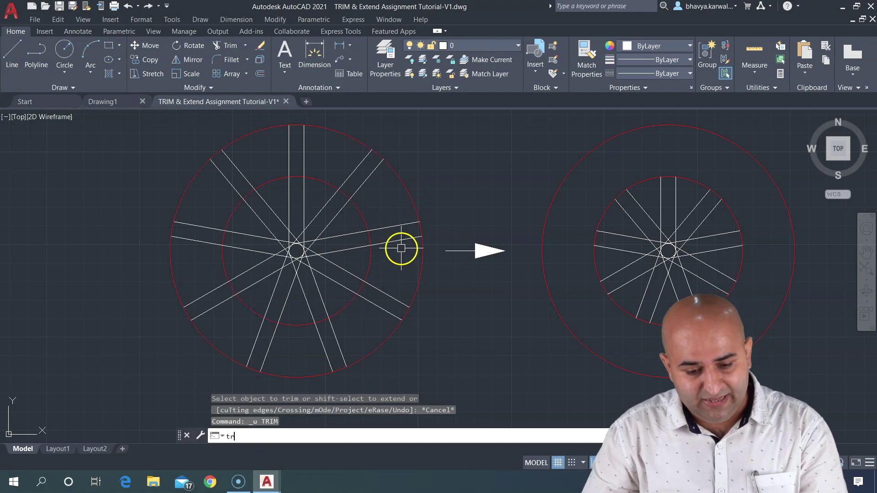
key("Return")
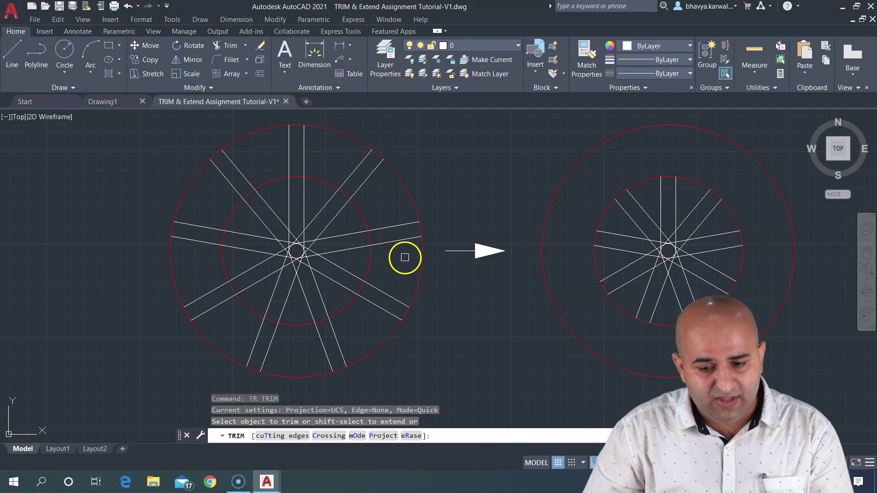
left_click(402, 256)
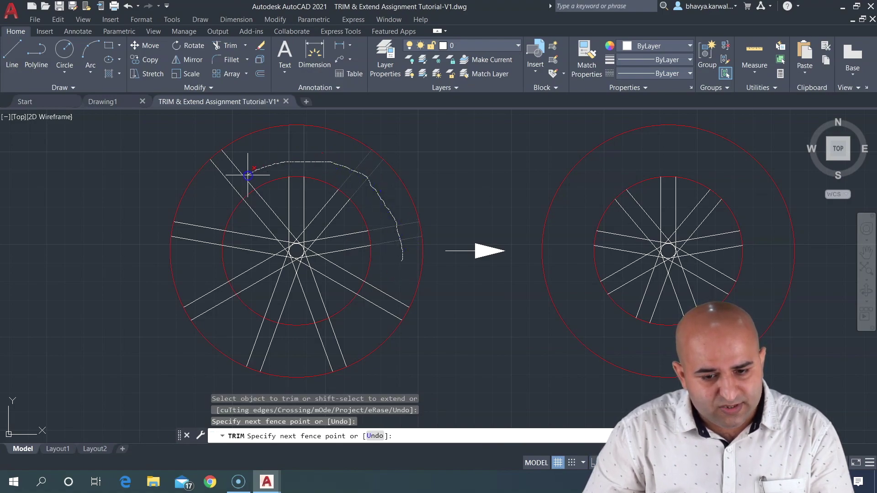
left_click_drag(210, 210, 197, 252)
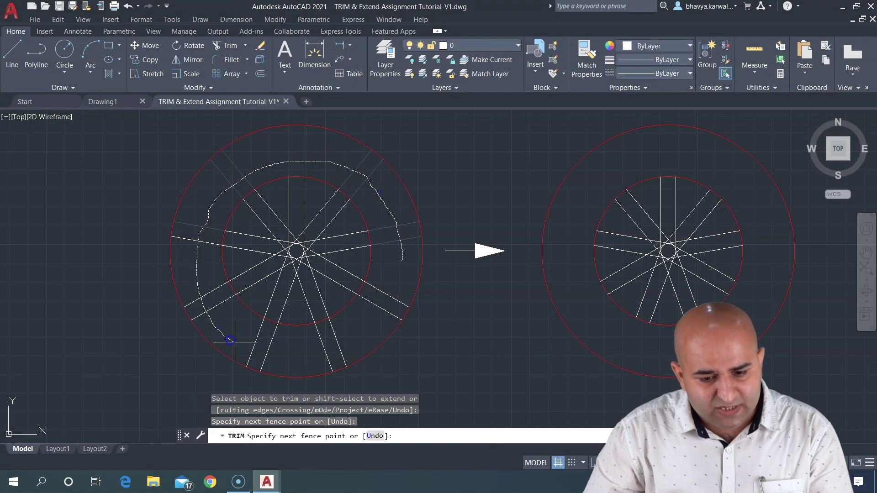
left_click_drag(379, 303, 391, 274)
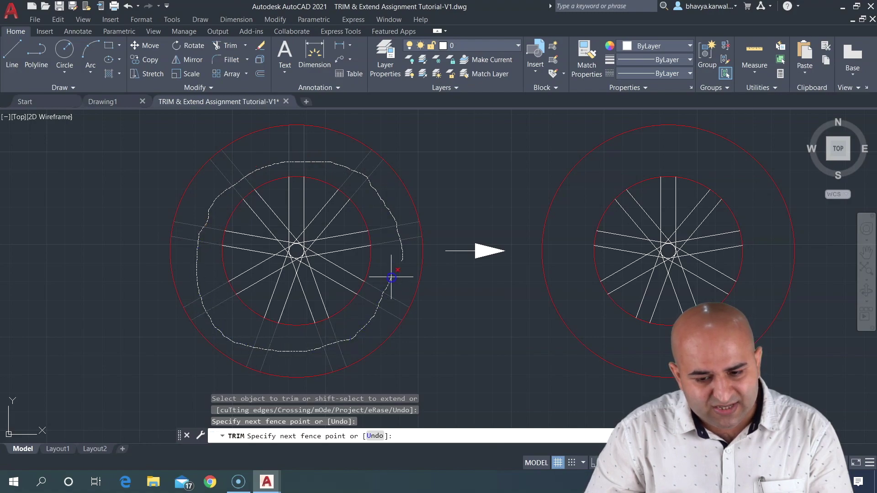
left_click(392, 276)
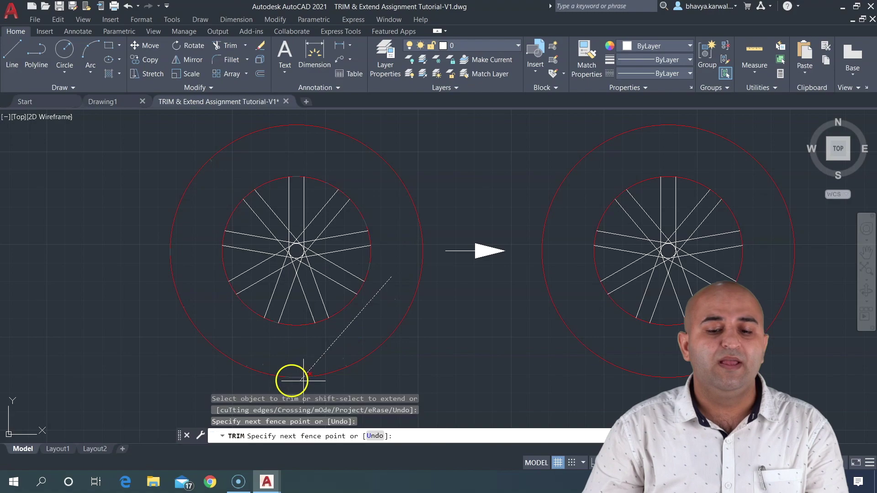
key("Escape")
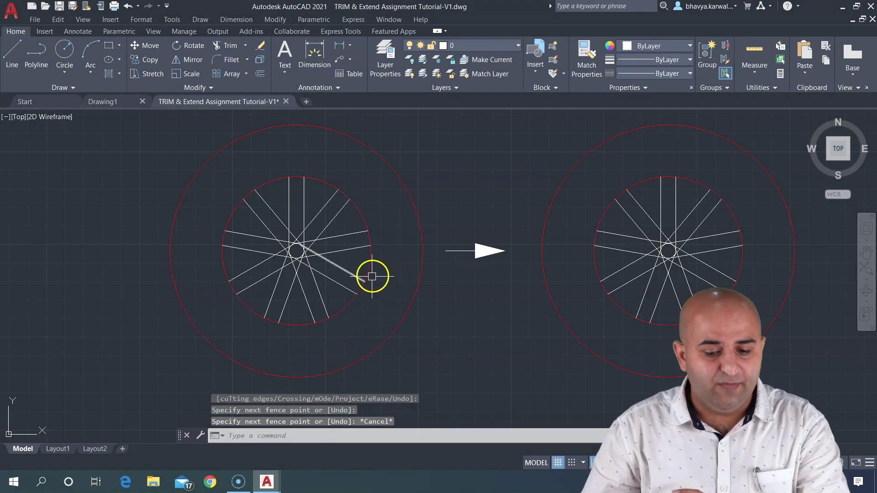
- Pan past both wheels to bring the grid drawing into view
scroll(374, 274, "down", 2)
mouse_move(384, 274)
middle_mouse_down()
mouse_move(379, 256)
mouse_move(270, 237)
middle_mouse_up()
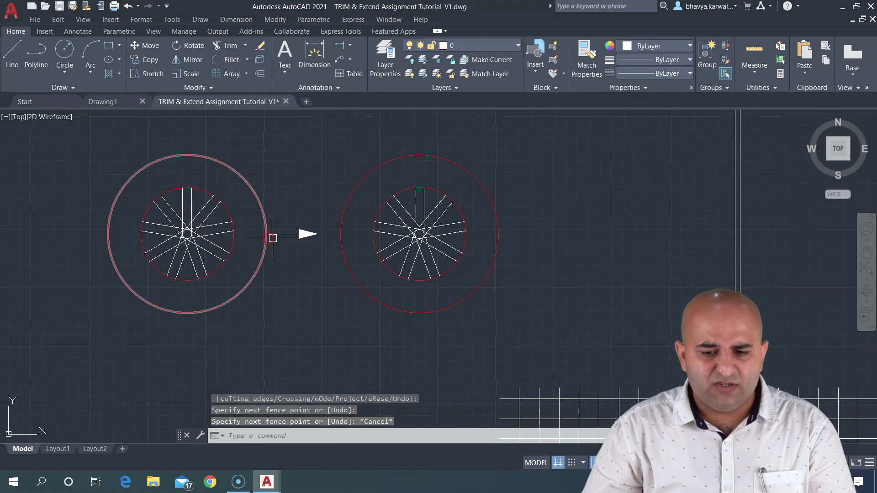
scroll(309, 238, "down", 2)
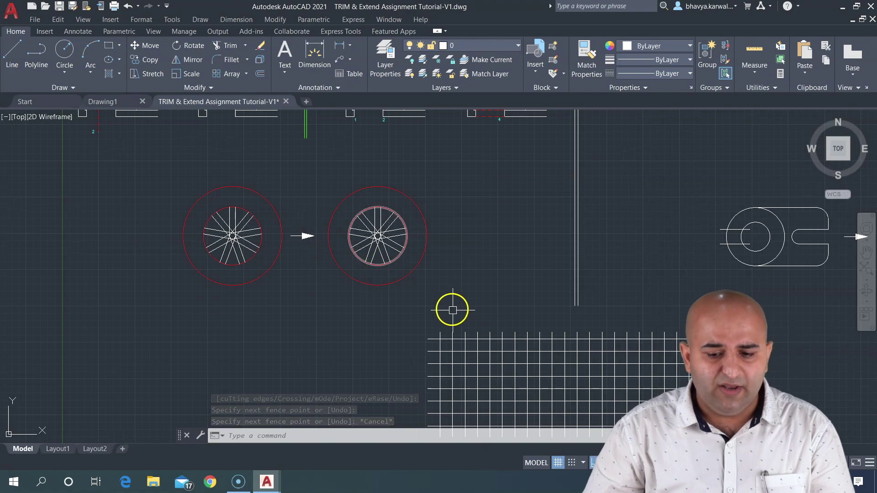
middle_click_drag(452, 307, 268, 151)
scroll(268, 150, "up", 1)
scroll(272, 196, "up", 3)
middle_click_drag(272, 195, 287, 205)
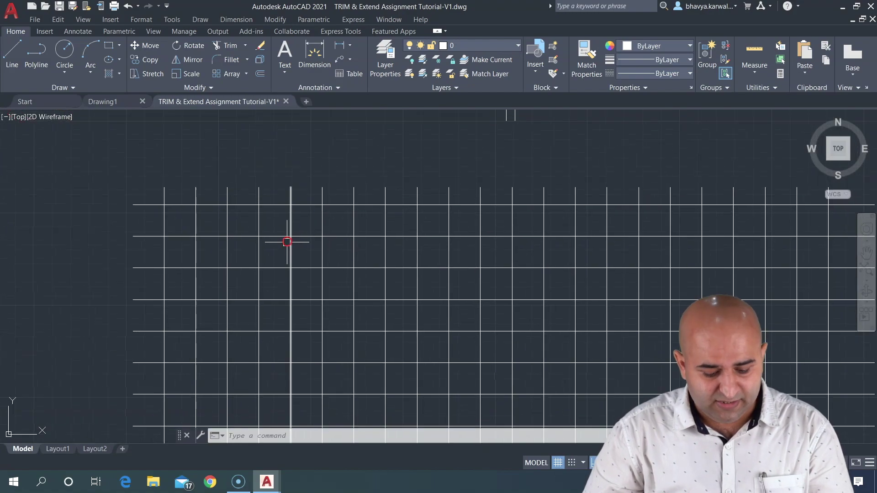
- Trim the top-left grid lines and the short vertical stub above the gap
type("tr")
key("Return")
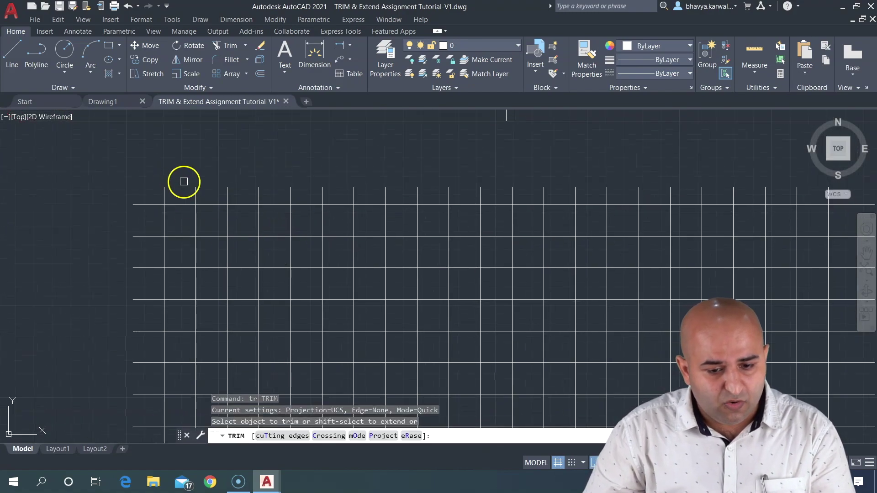
mouse_move(183, 180)
left_mouse_down()
mouse_move(180, 225)
mouse_move(140, 222)
left_mouse_up()
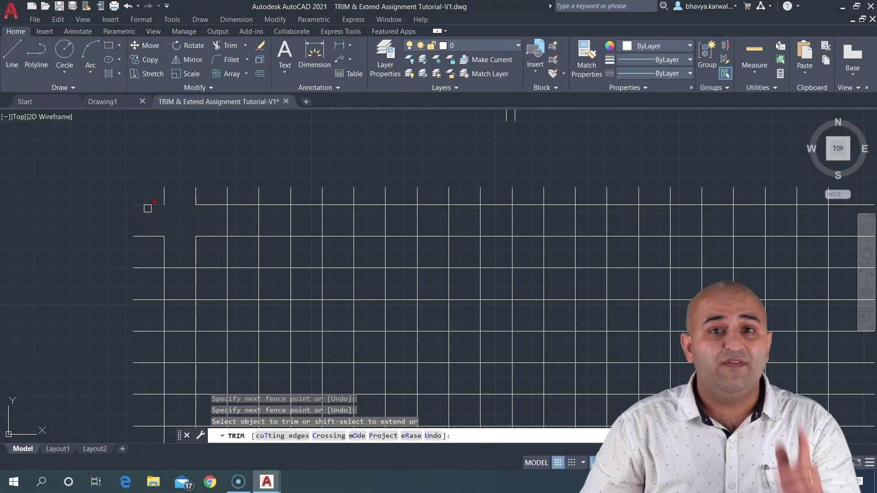
scroll(156, 205, "up", 3)
scroll(156, 204, "up", 2)
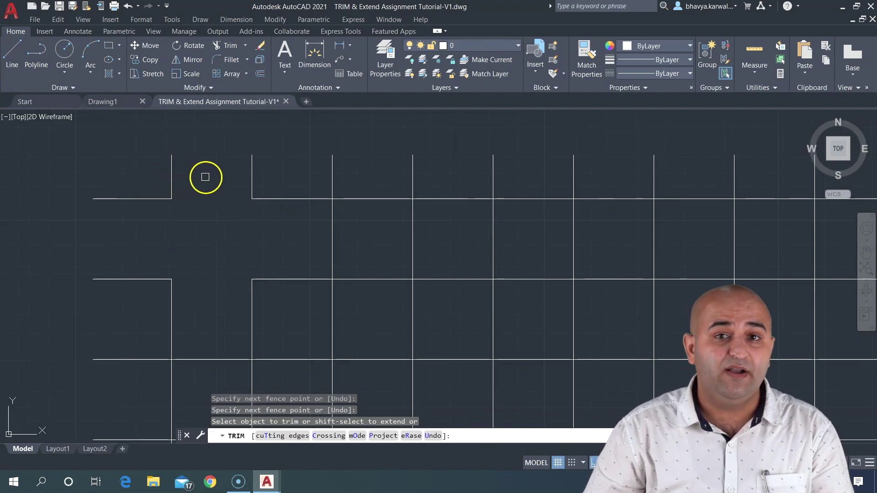
left_click(173, 171)
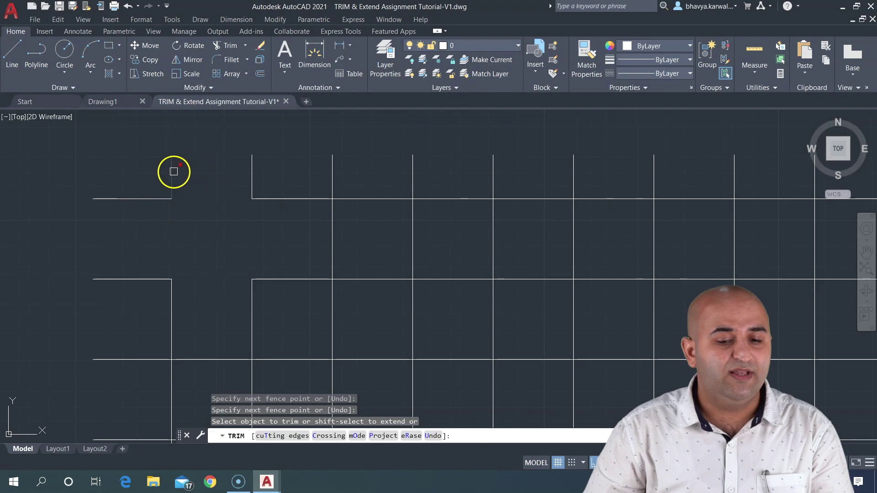
- Fence-trim the leftover horizontal segment, then select Trim's Crossing option
left_click(197, 175)
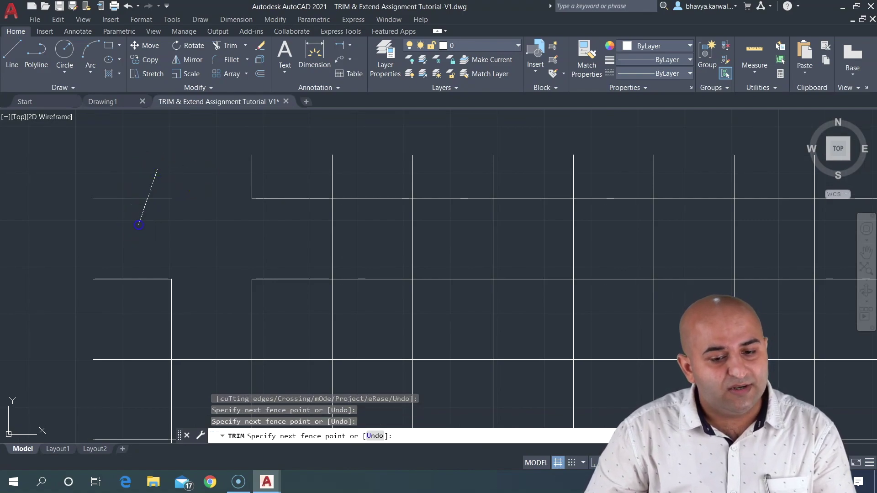
left_click(169, 196)
key("Return")
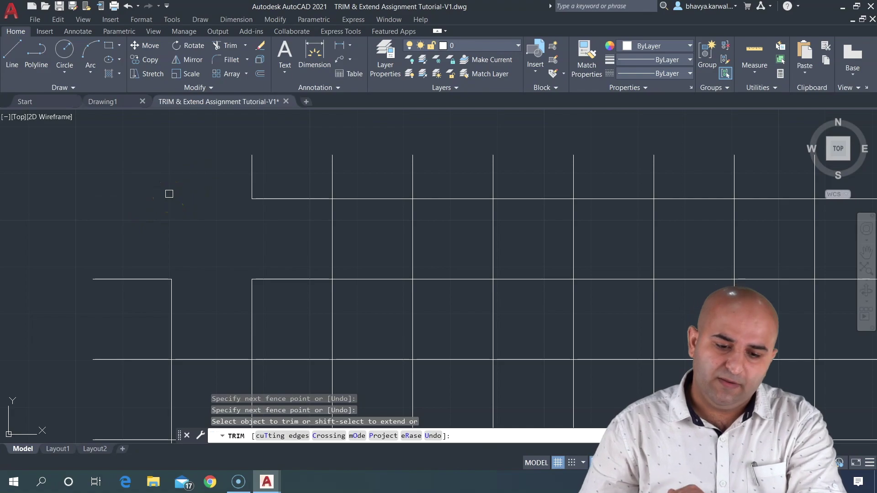
middle_click_drag(201, 280, 173, 188)
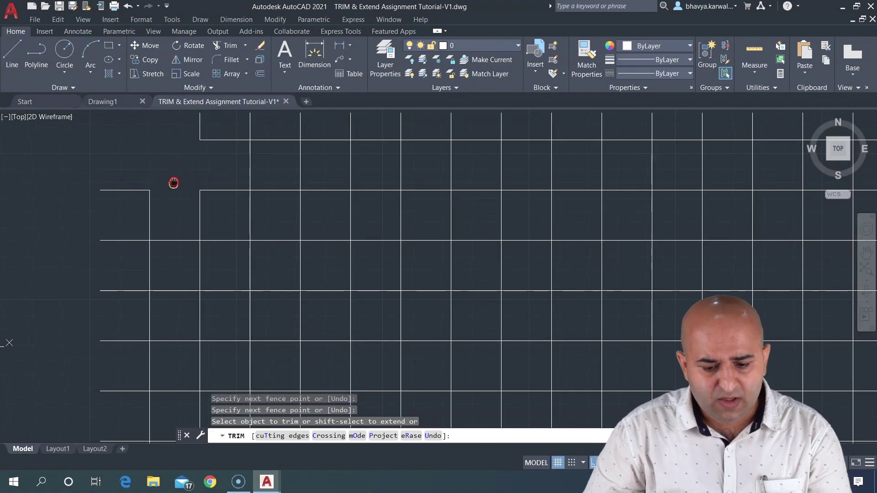
scroll(173, 187, "down", 2)
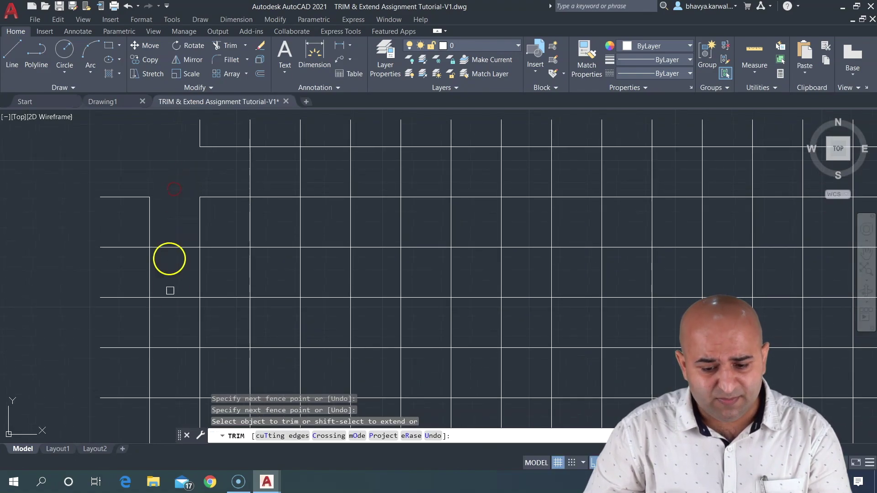
left_click(329, 436)
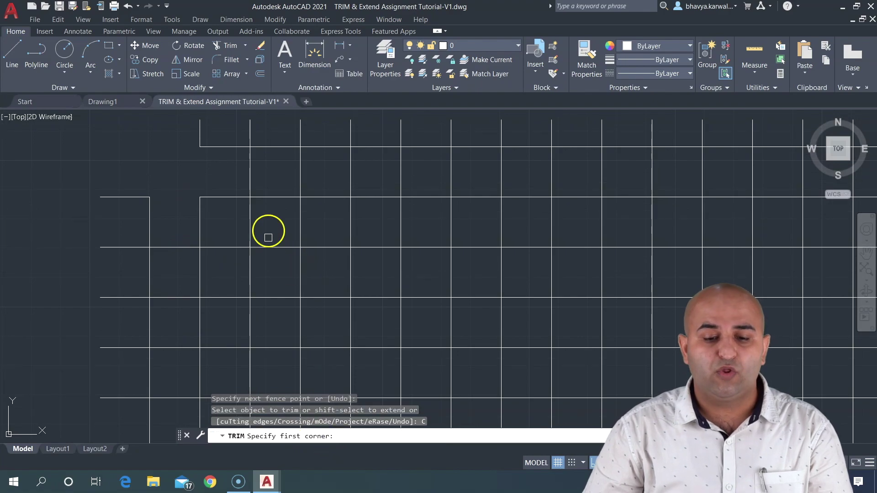
- Crossing-window trim the lines around the first grid cell, leaving a small square
left_click(275, 218)
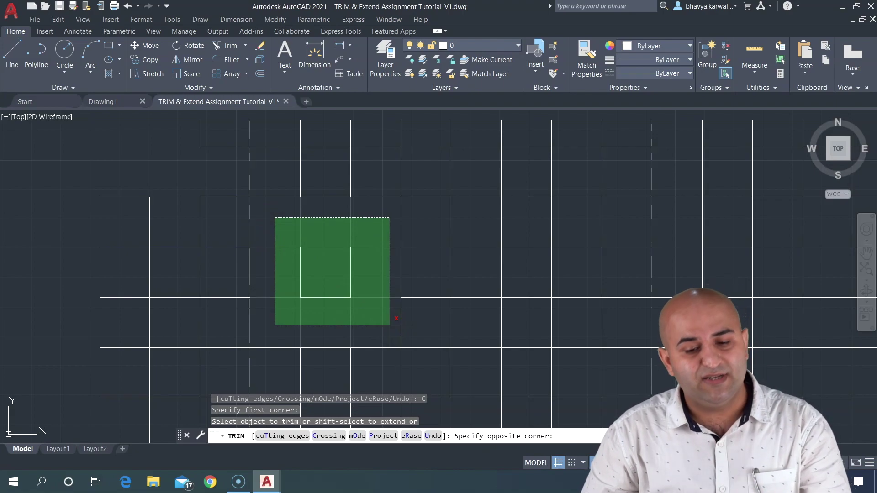
left_click(390, 325)
middle_click_drag(373, 290, 230, 228)
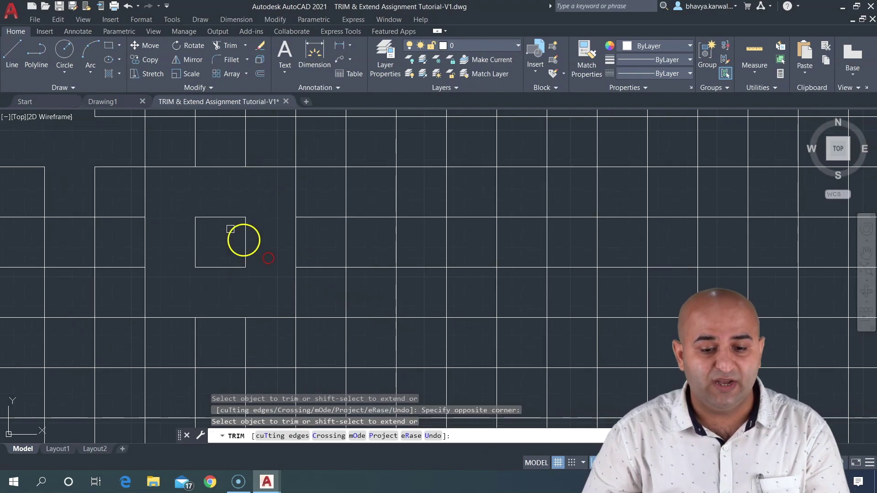
left_click(374, 199)
left_click(383, 301)
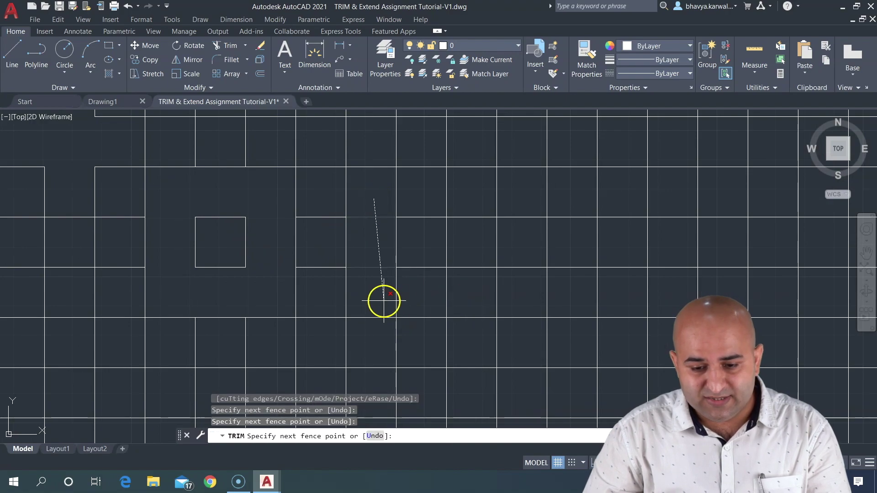
key("Escape")
- Restart TR and crossing-window trim around a second grid square
type("tr")
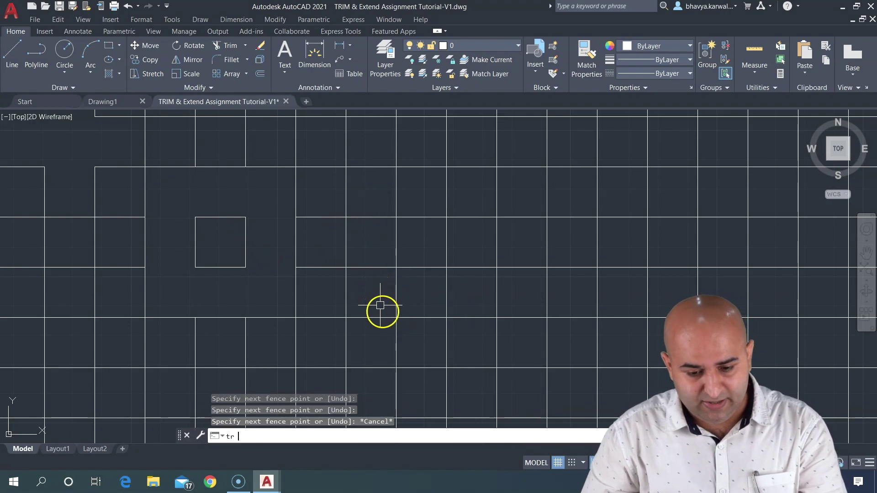
key("Return")
key("Return")
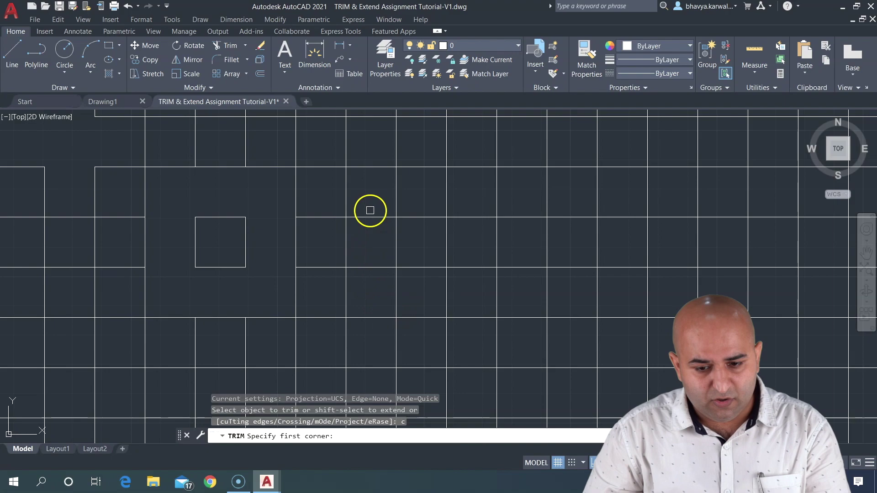
left_click(372, 196)
left_click(462, 299)
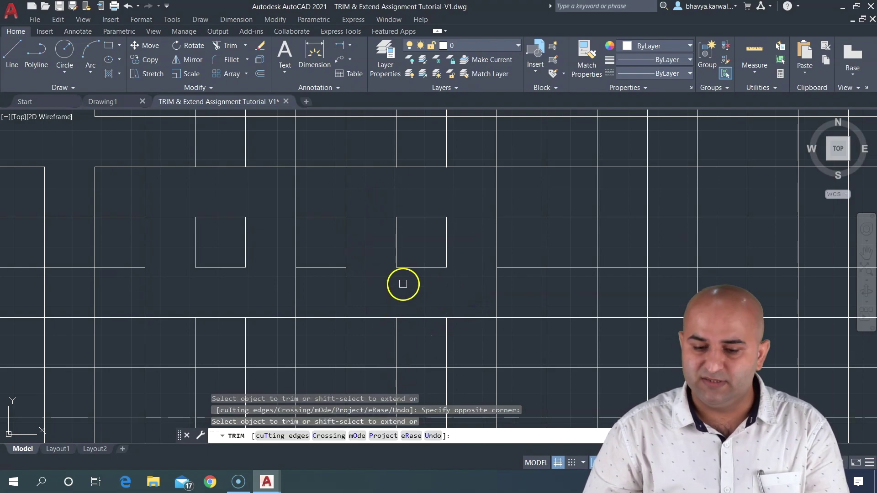
key("Escape")
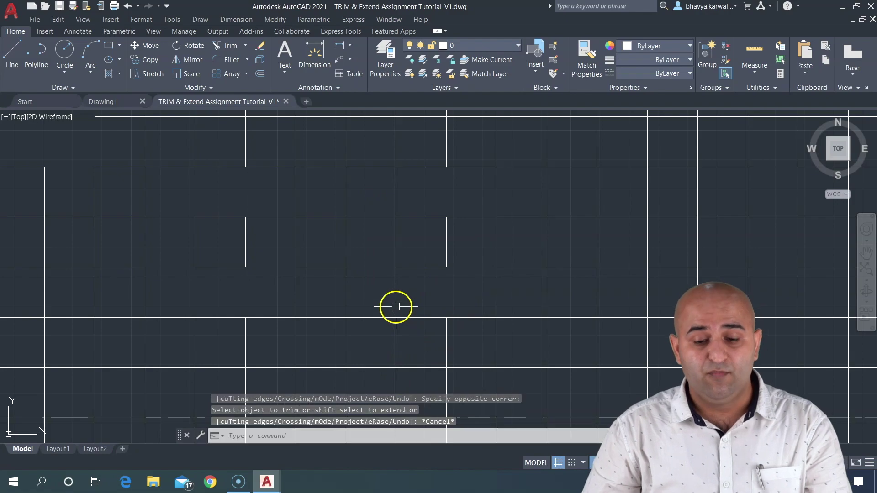
scroll(380, 304, "down", 3)
scroll(338, 277, "up", 2)
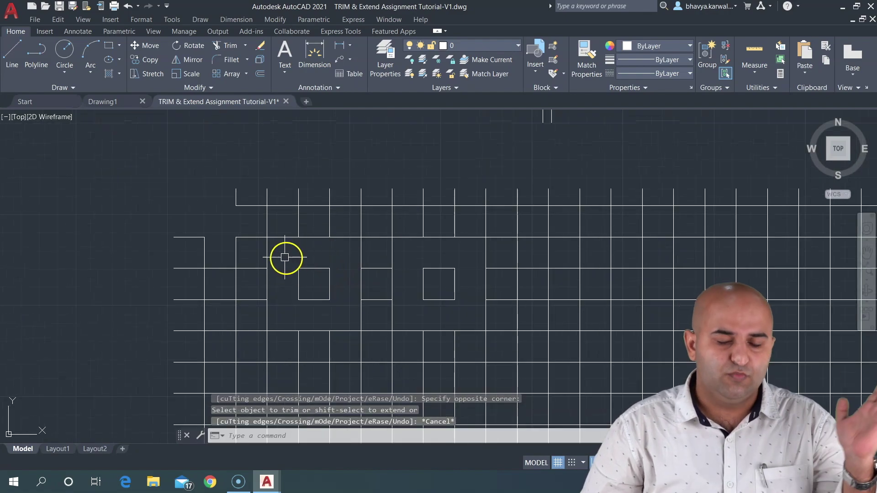
middle_click_drag(295, 254, 312, 258)
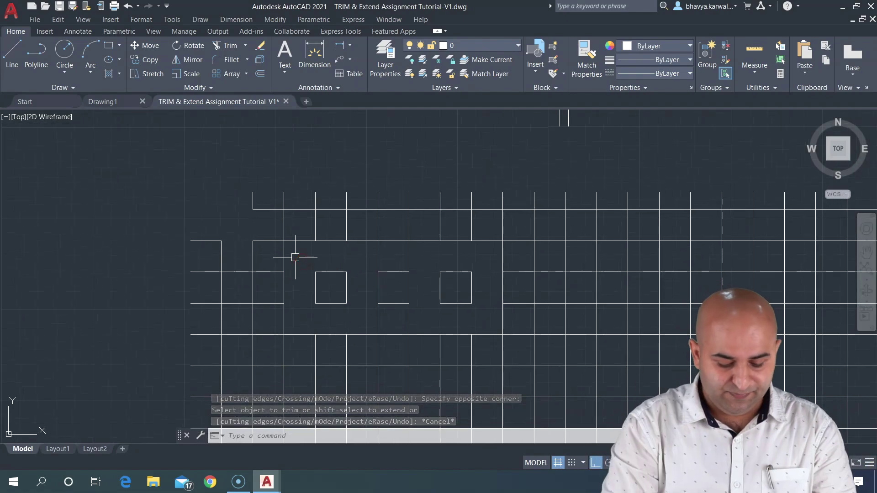
- Start Trim in Standard mode and zoom in on the grid
type("tr")
key("Return")
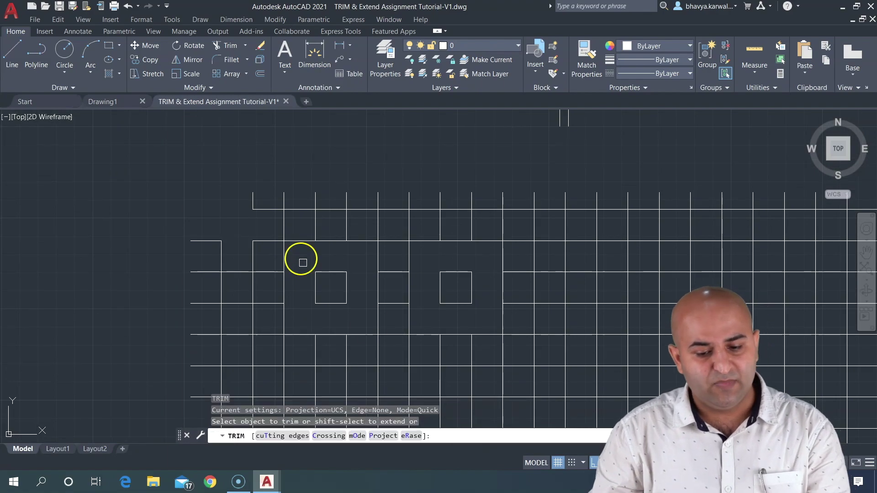
left_click(354, 436)
left_click(366, 437)
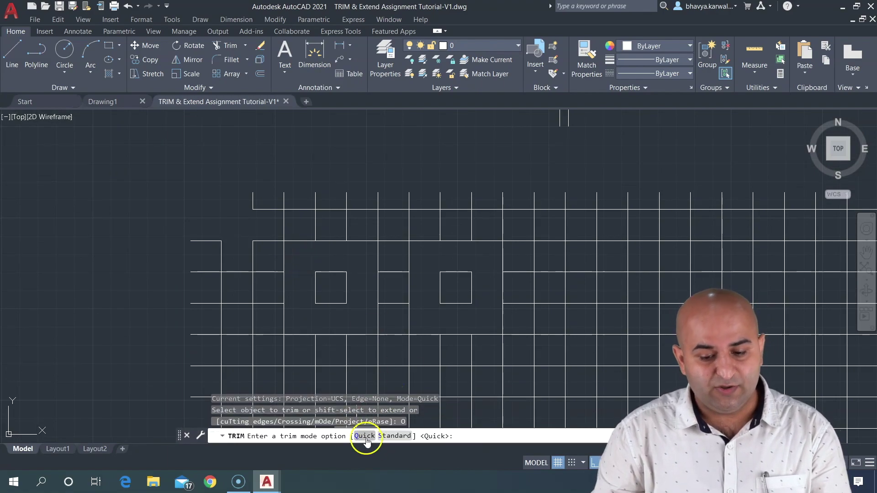
left_click(394, 436)
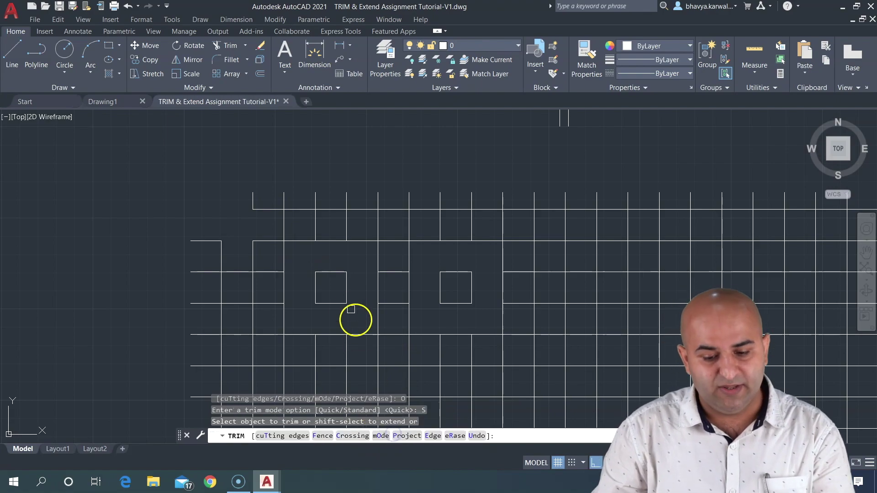
scroll(256, 280, "down", 2)
middle_click_drag(261, 280, 239, 232)
scroll(211, 232, "up", 4)
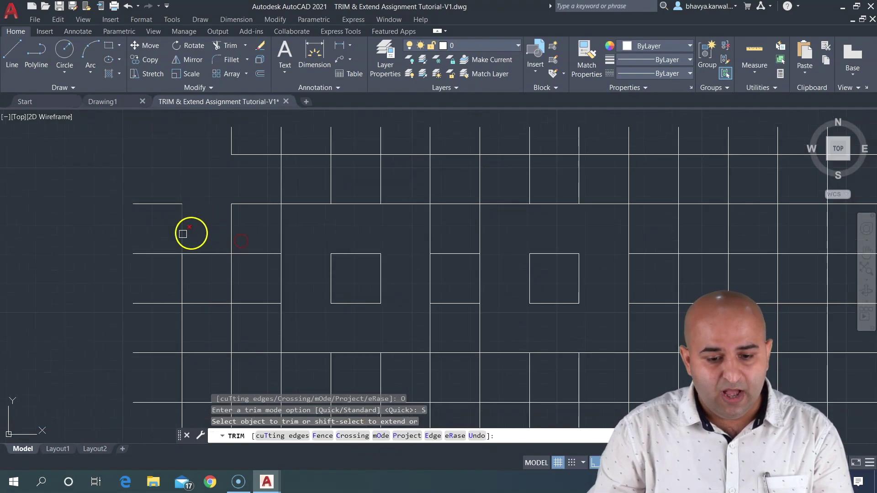
mouse_move(184, 231)
middle_mouse_down()
mouse_move(231, 270)
mouse_move(233, 247)
middle_mouse_up()
- Extend the vertical grid line up to the horizontal line and trim the short horizontal segment
left_click(239, 294, "shift")
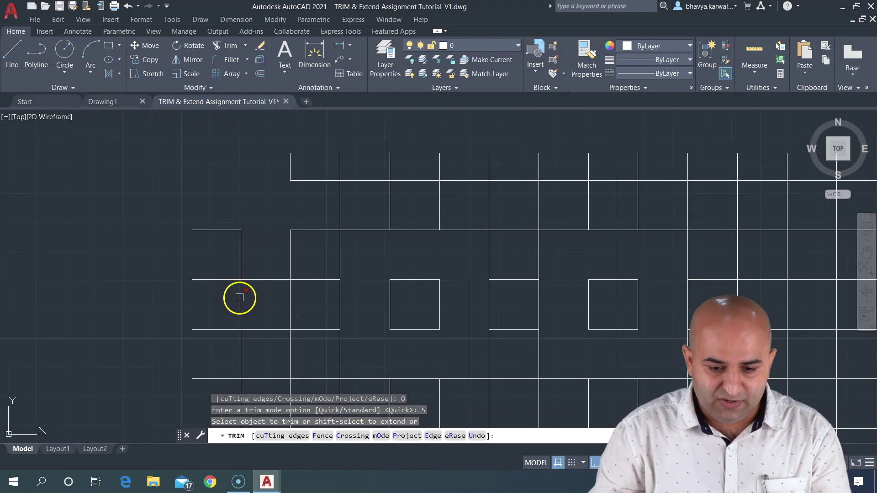
left_click(237, 244)
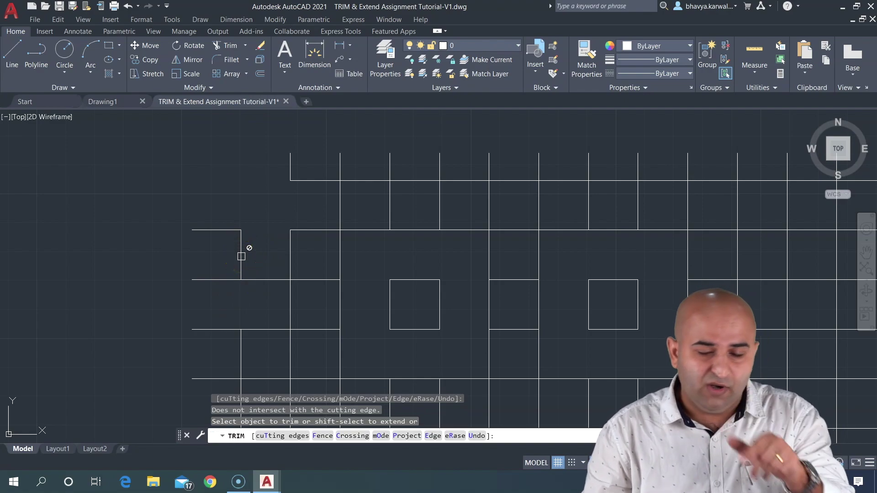
left_click(227, 230)
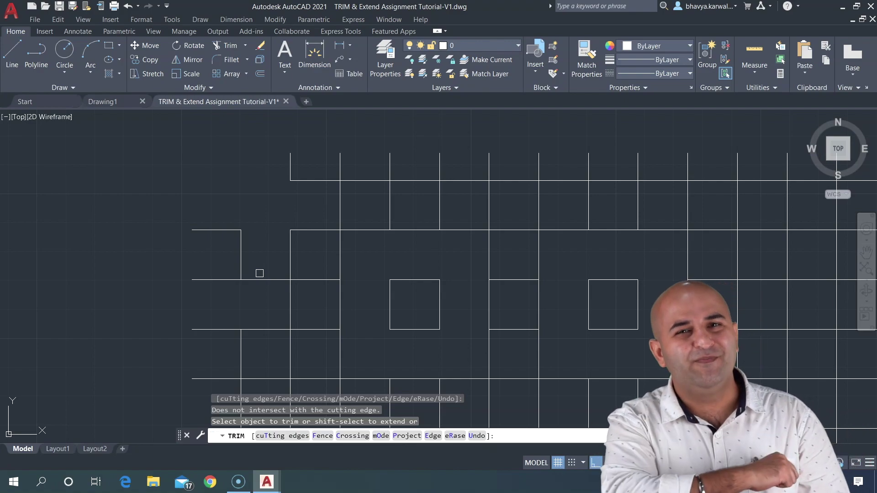
left_click(262, 280)
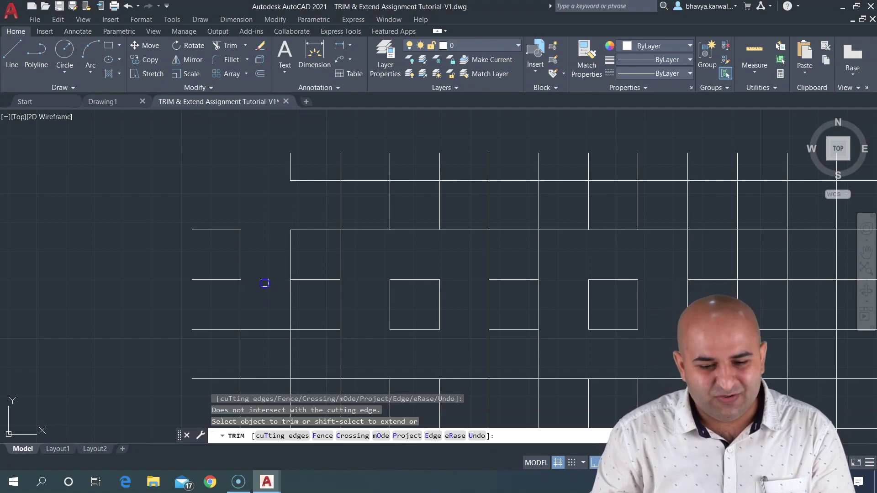
left_click(264, 283)
- Switch Trim back to Quick mode and trim a cell's short vertical and two horizontal segments
left_click(380, 436)
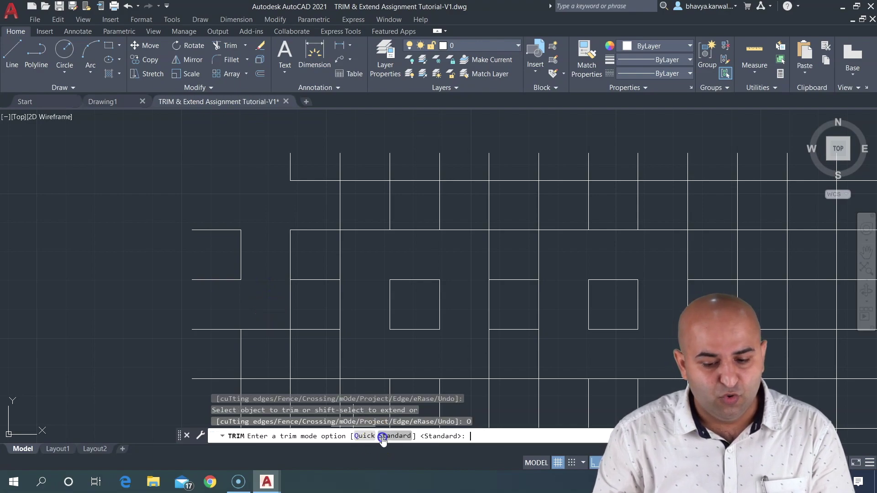
left_click(365, 436)
left_click(340, 256)
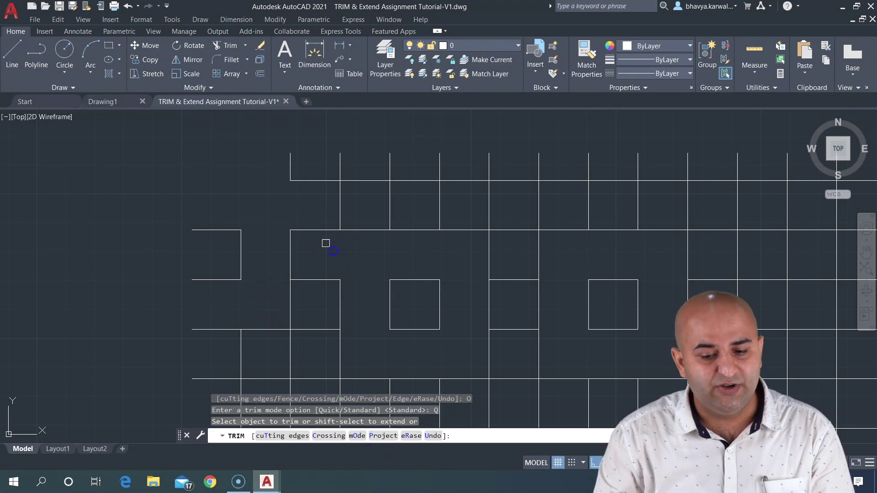
left_click(312, 230)
left_click(317, 278)
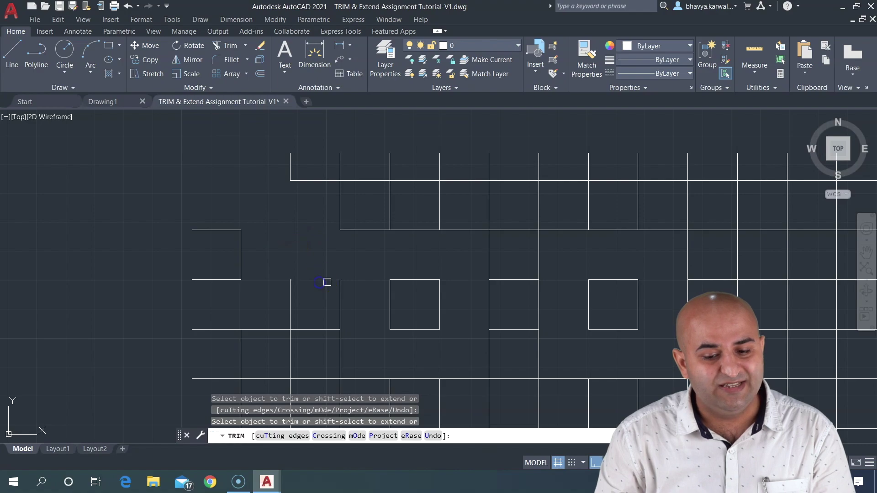
- Zoom out, orbit the drawing into a 3D perspective, and cancel Trim
scroll(309, 283, "down", 2)
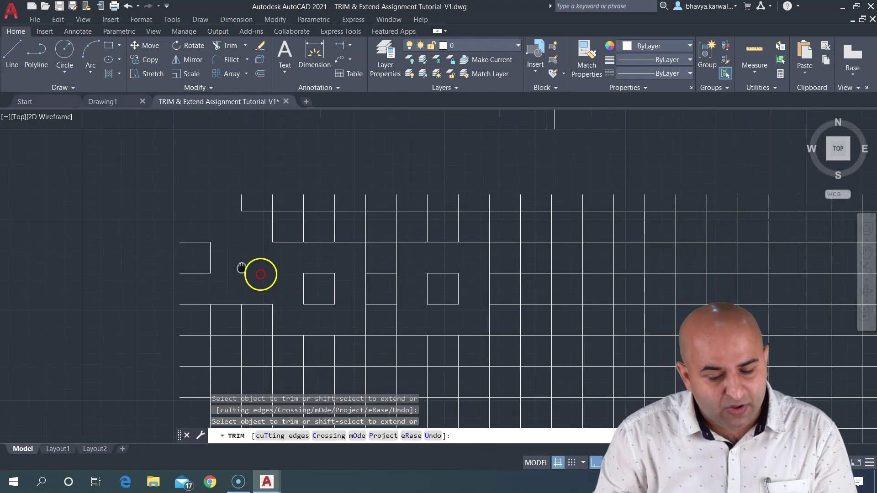
scroll(242, 268, "down", 1)
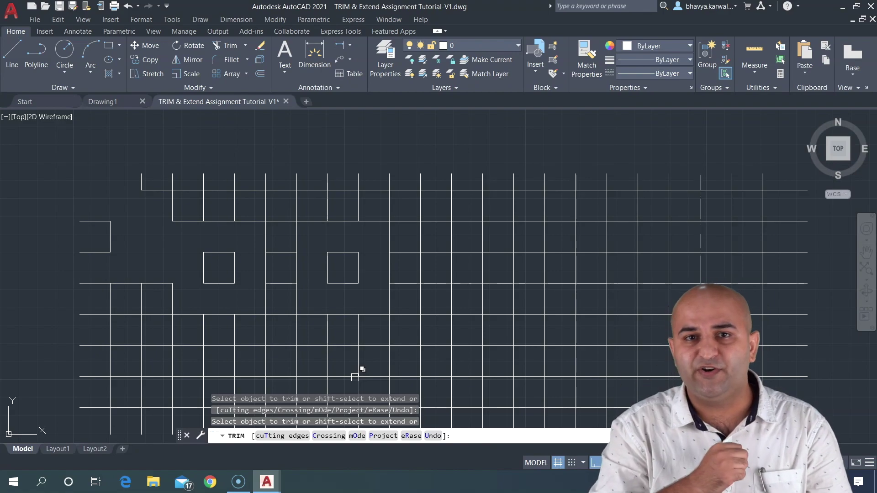
scroll(368, 349, "down", 5)
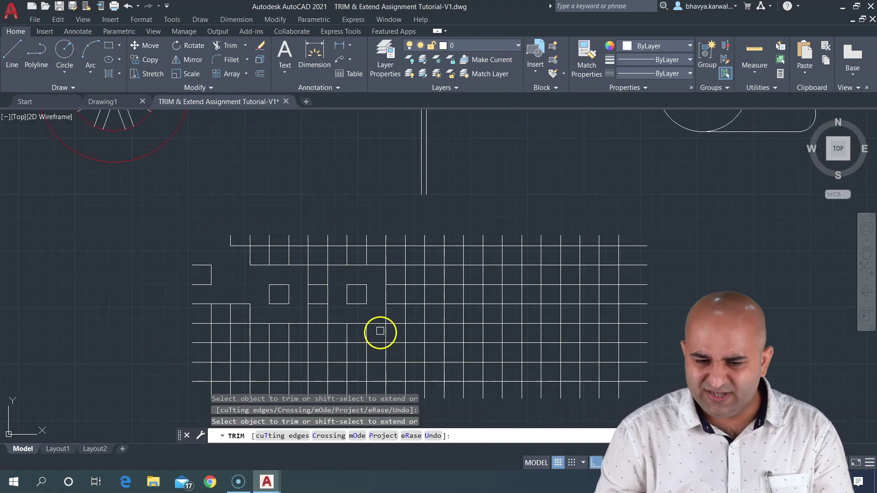
middle_click_drag(385, 307, 316, 300)
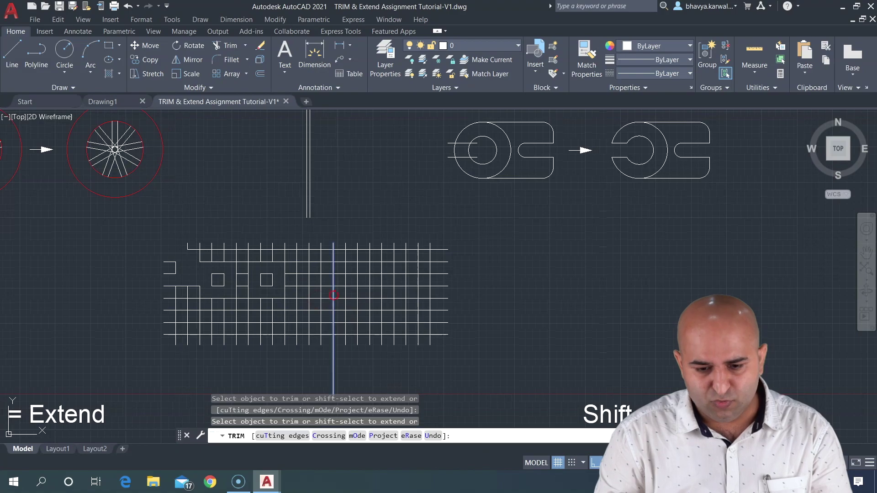
mouse_move(364, 253)
middle_mouse_down("shift")
mouse_move(325, 339)
mouse_move(337, 284)
mouse_move(390, 293)
mouse_move(350, 205)
mouse_move(297, 314)
mouse_move(360, 260)
mouse_move(352, 214)
mouse_move(365, 262)
middle_mouse_up("shift")
key("Escape")
key("Escape")
- Draw a line rising straight up in +Z from a grid intersection
scroll(369, 268, "up", 3)
scroll(343, 304, "up", 3)
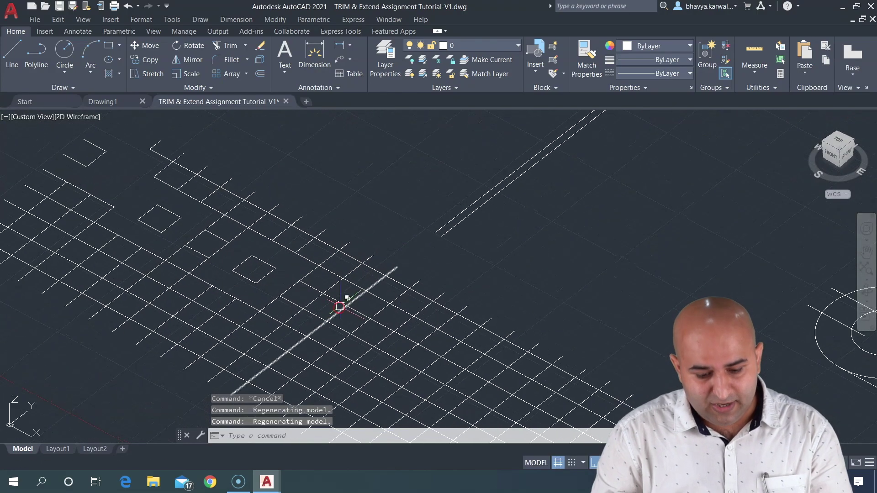
scroll(341, 331, "up", 2)
type("l")
key("Return")
left_click(348, 305)
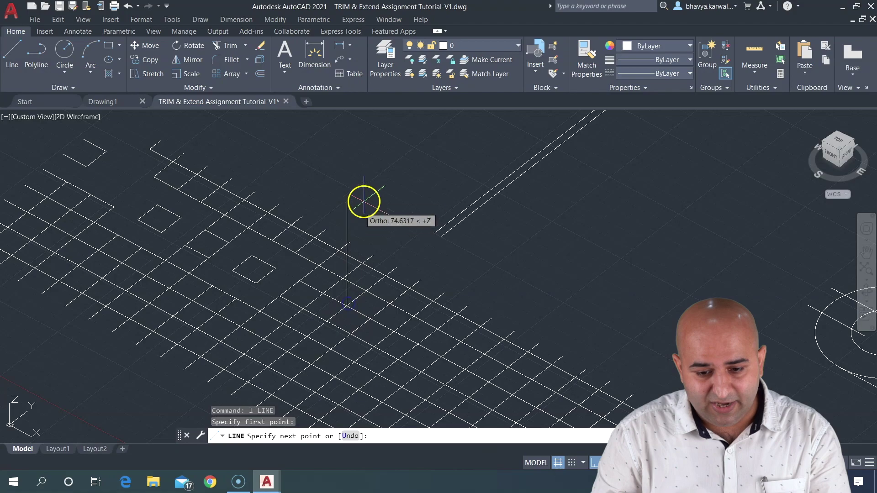
left_click(350, 191)
key("Escape")
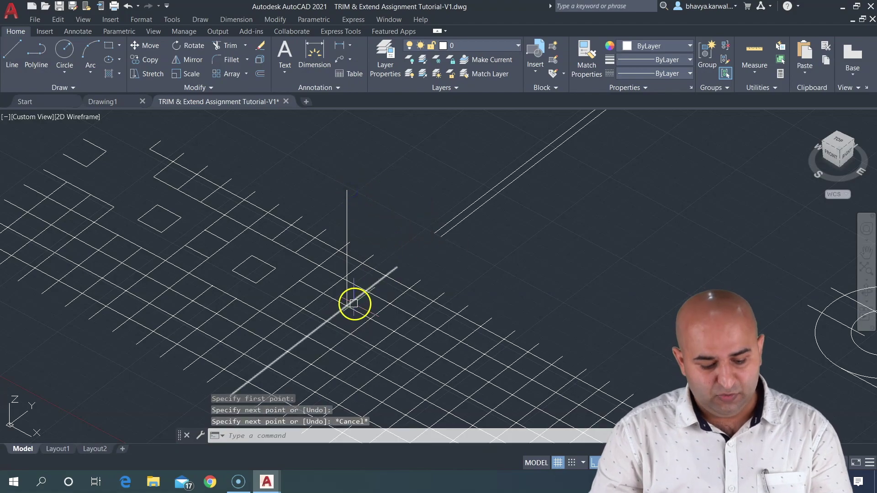
- Orbit and pan the 3D view around the upright line, then start TRIM
mouse_move(354, 303)
middle_mouse_down("shift")
mouse_move(345, 303)
mouse_move(385, 261)
mouse_move(435, 245)
mouse_move(358, 313)
middle_mouse_up("shift")
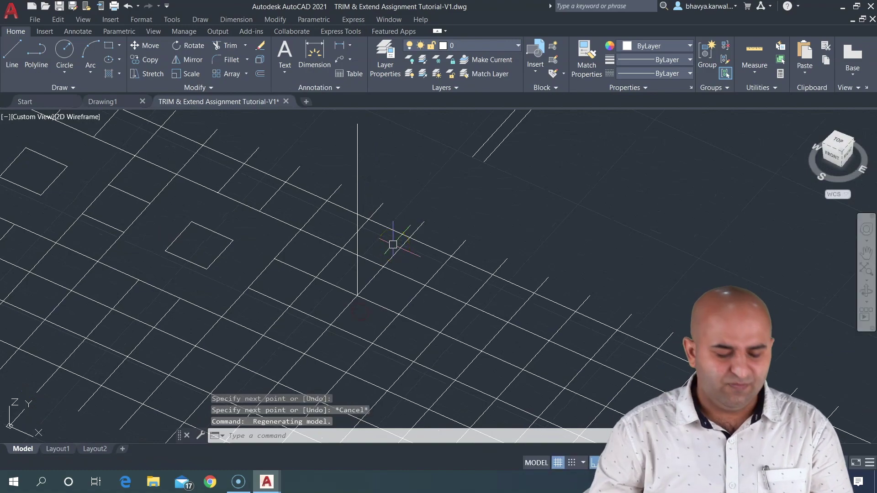
mouse_move(410, 239)
middle_mouse_down("shift")
mouse_move(401, 213)
mouse_move(420, 199)
mouse_move(437, 222)
mouse_move(427, 225)
middle_mouse_up("shift")
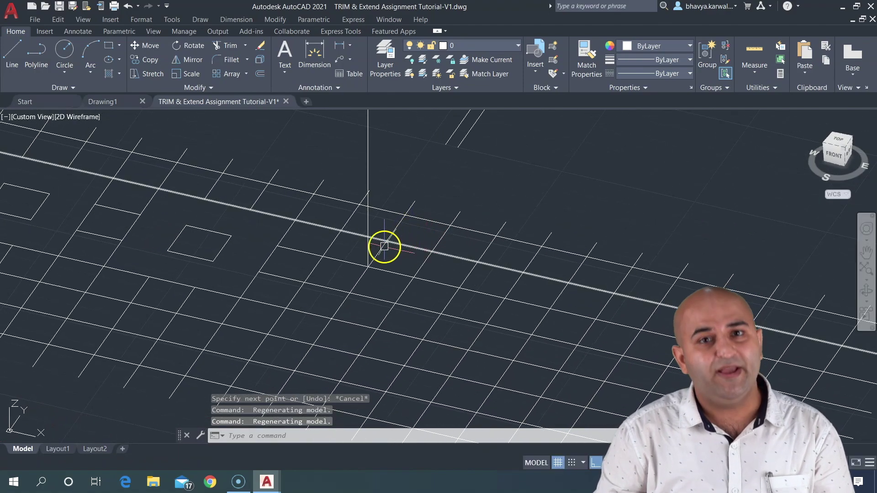
mouse_move(384, 247)
middle_mouse_down("shift")
mouse_move(375, 251)
mouse_move(372, 222)
mouse_move(399, 220)
mouse_move(383, 253)
mouse_move(357, 270)
mouse_move(369, 278)
mouse_move(361, 267)
middle_mouse_up("shift")
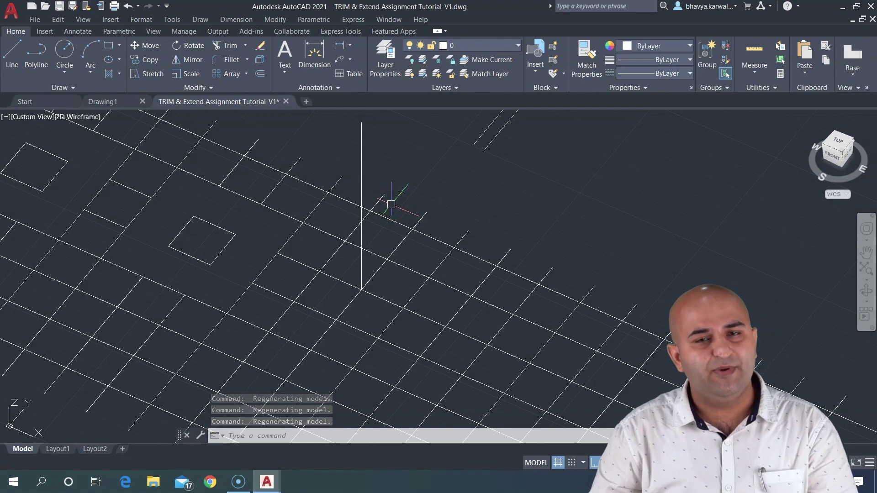
middle_click_drag(359, 239, 363, 259)
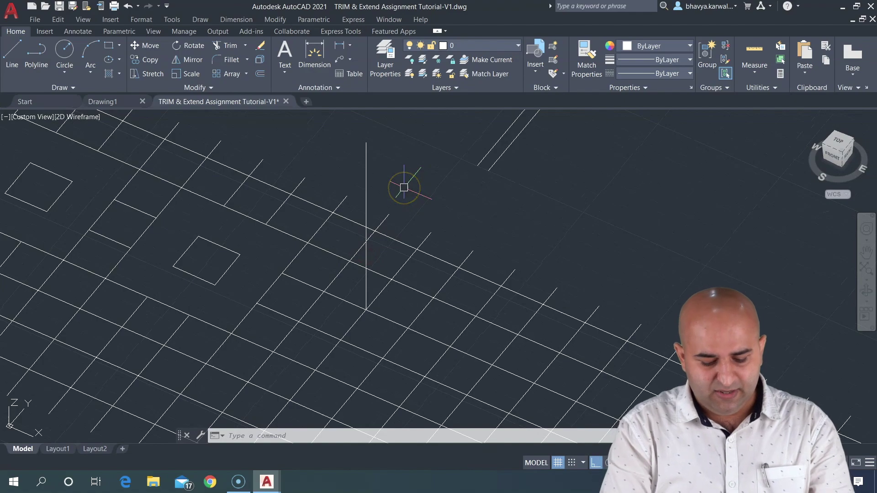
type("tr")
key("Return")
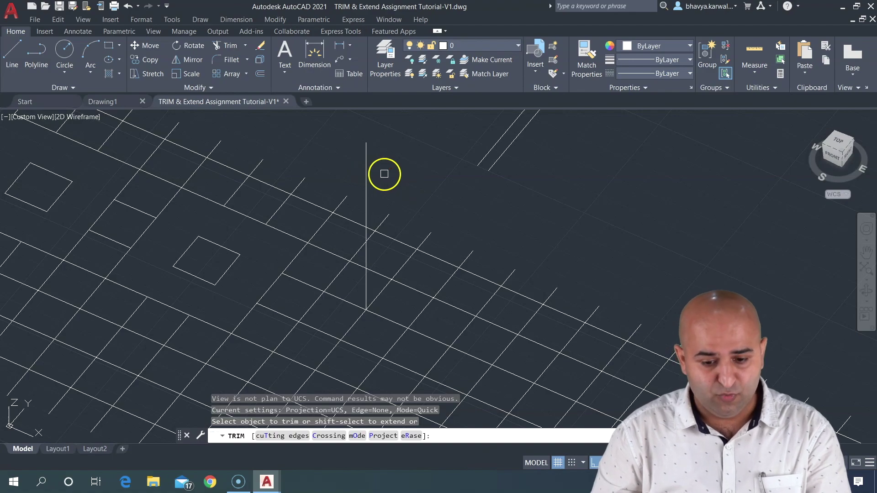
- Trim the upright line's upper part with Project set to View, then return to Top view
left_click(383, 435)
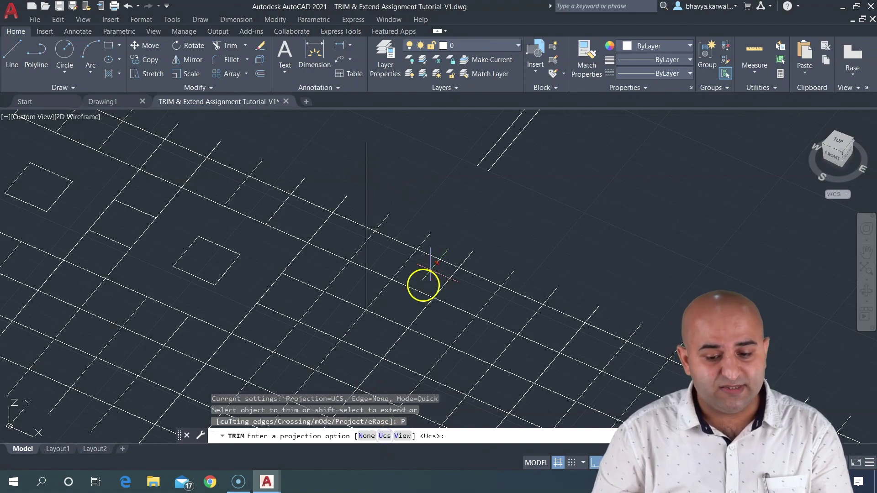
left_click(401, 435)
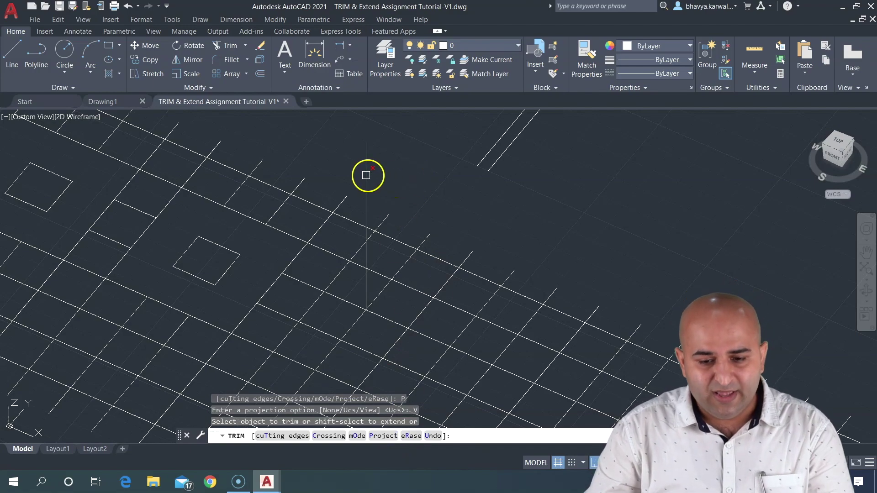
left_click(363, 235)
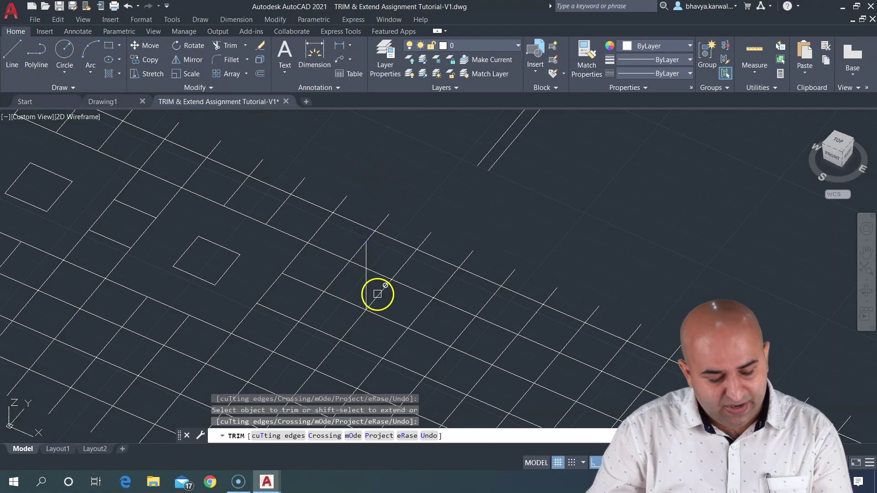
mouse_move(375, 293)
middle_mouse_down("shift")
mouse_move(414, 279)
mouse_move(380, 280)
middle_mouse_up("shift")
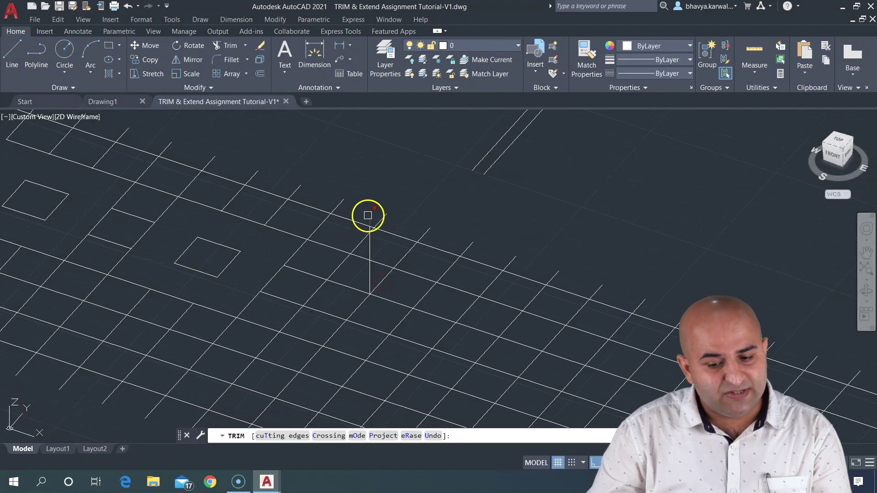
left_click(367, 215)
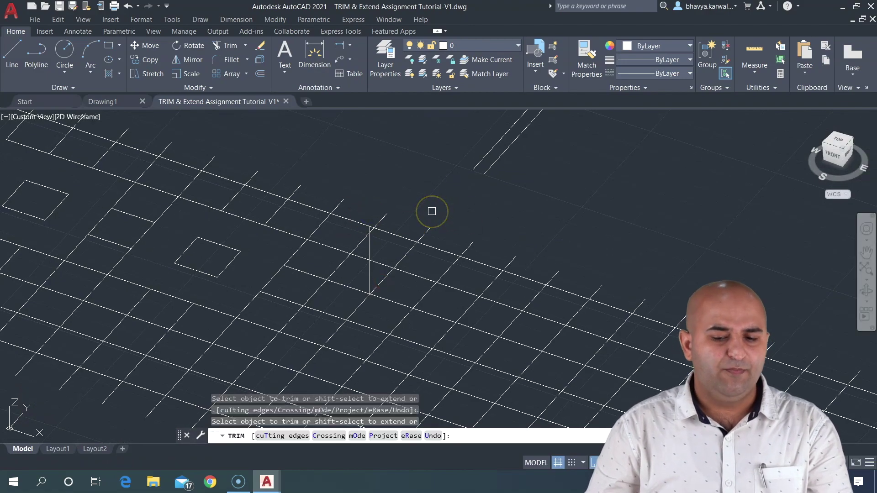
left_click(427, 210)
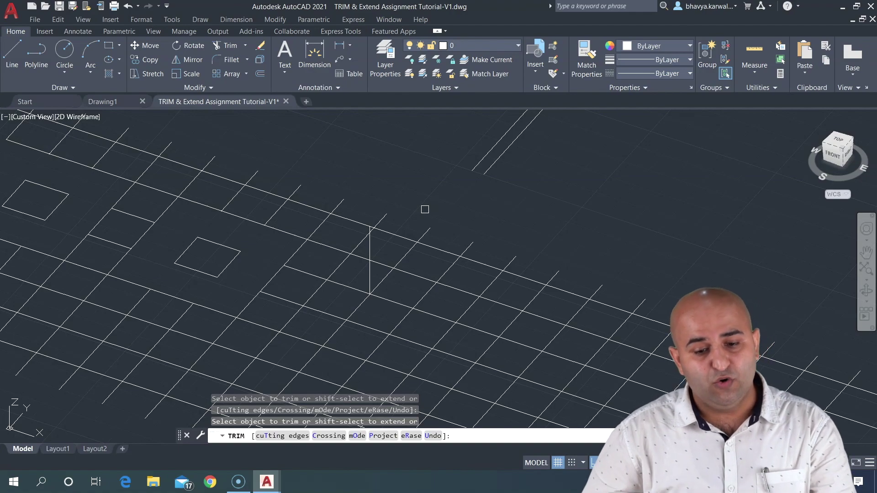
left_click(838, 141)
scroll(438, 299, "up", 3)
- Zoom into the grid and erase the small square's four edges within TRIM
scroll(445, 314, "up", 3)
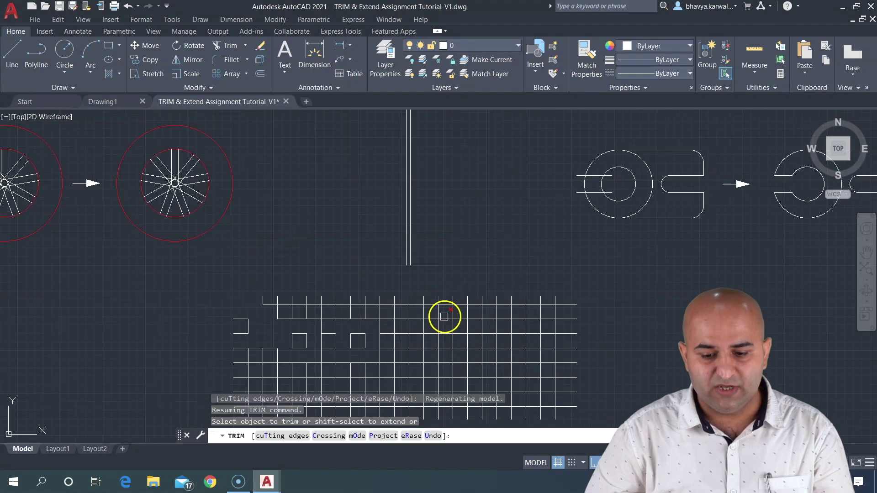
mouse_move(445, 313)
middle_mouse_down()
mouse_move(466, 238)
mouse_move(441, 254)
middle_mouse_up()
scroll(464, 280, "up", 1)
scroll(399, 308, "up", 1)
scroll(392, 297, "up", 1)
scroll(442, 255, "up", 1)
type("r")
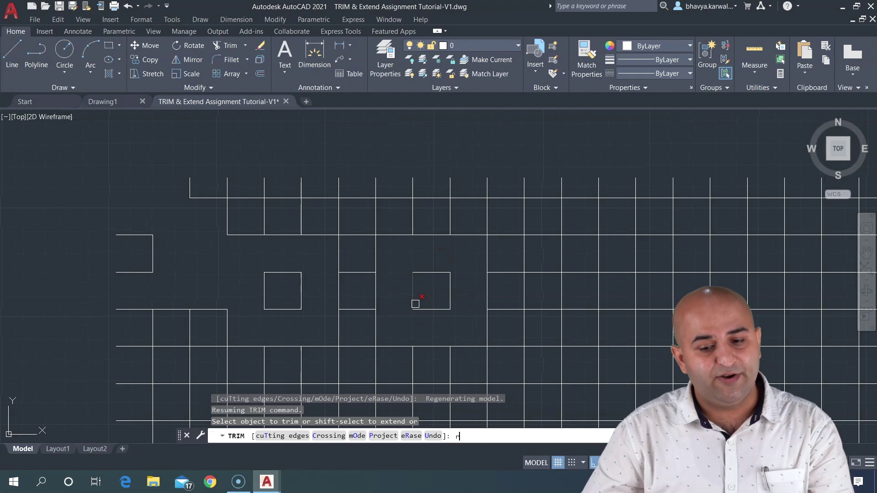
key("Return")
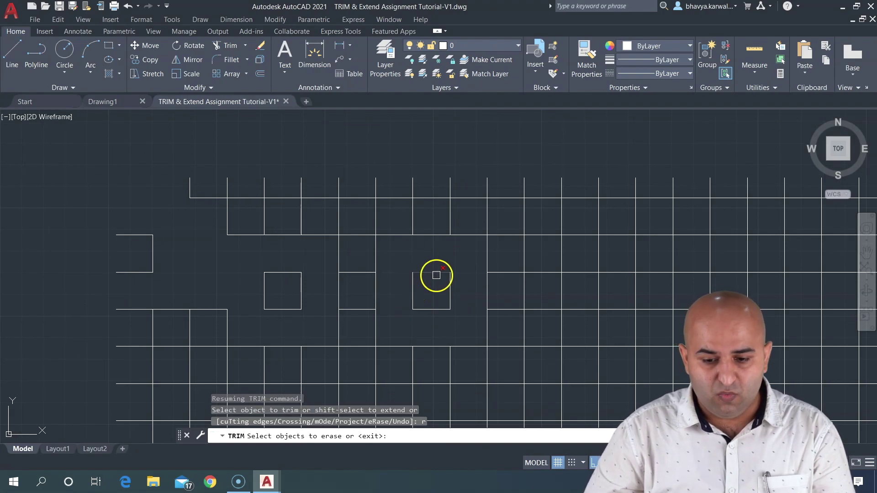
left_click(435, 274)
left_click(450, 296)
left_click(431, 309)
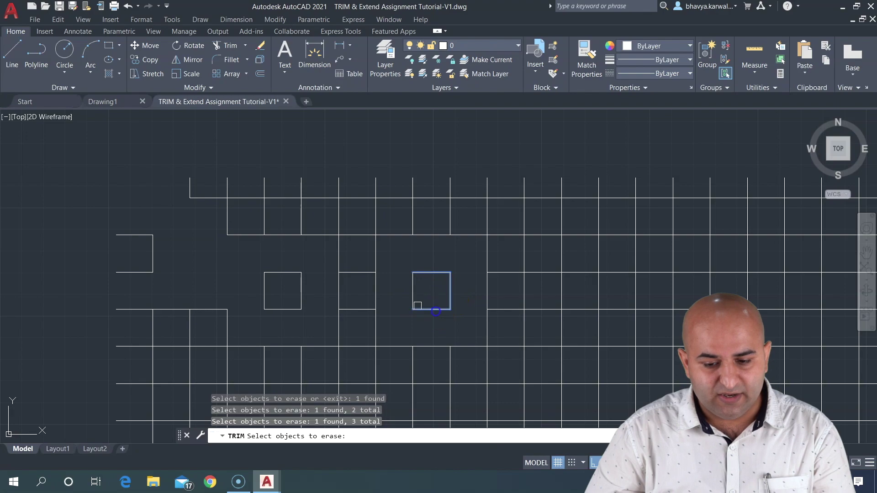
left_click(410, 298)
key("Return")
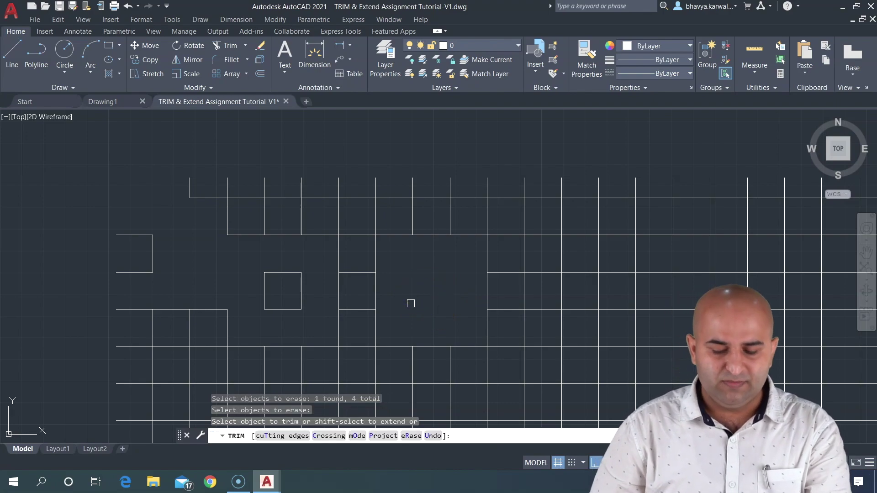
type("u")
- Undo the trim edits repeatedly, exit TRIM, and show the sheet in Top view
key("Return")
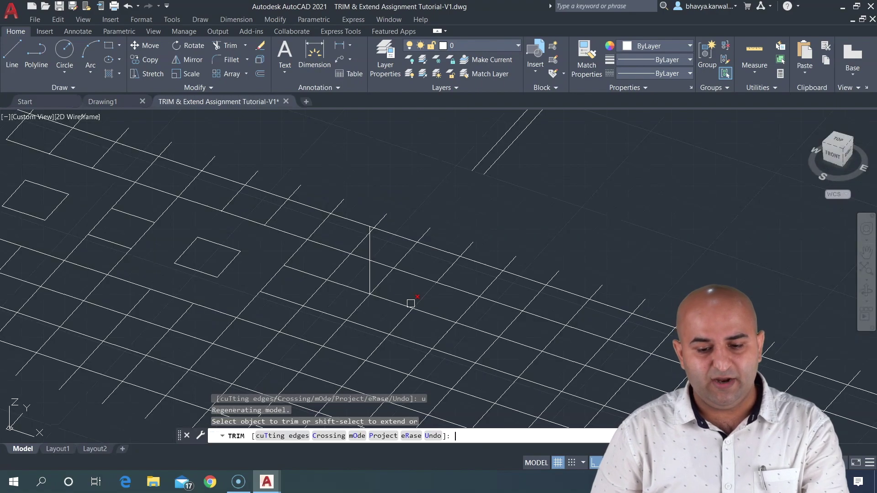
type("u")
key("Return")
type("u")
key("Return")
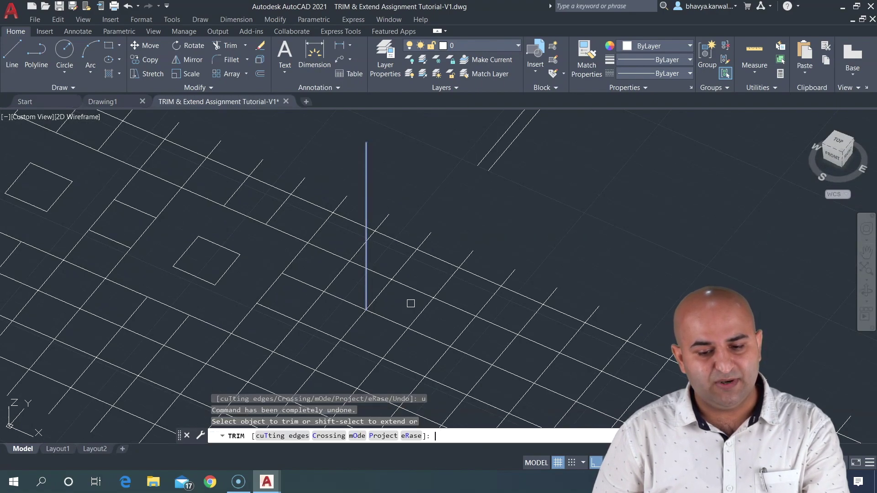
key("u")
key("Return")
type("u")
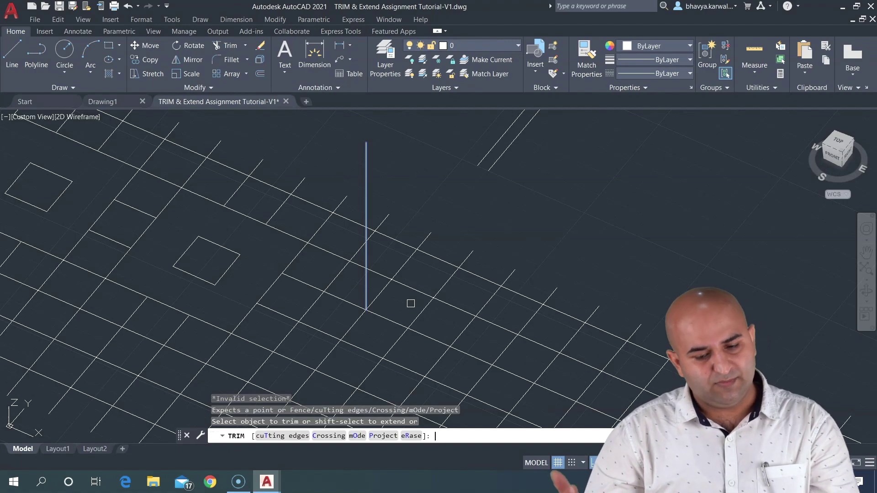
key("Escape")
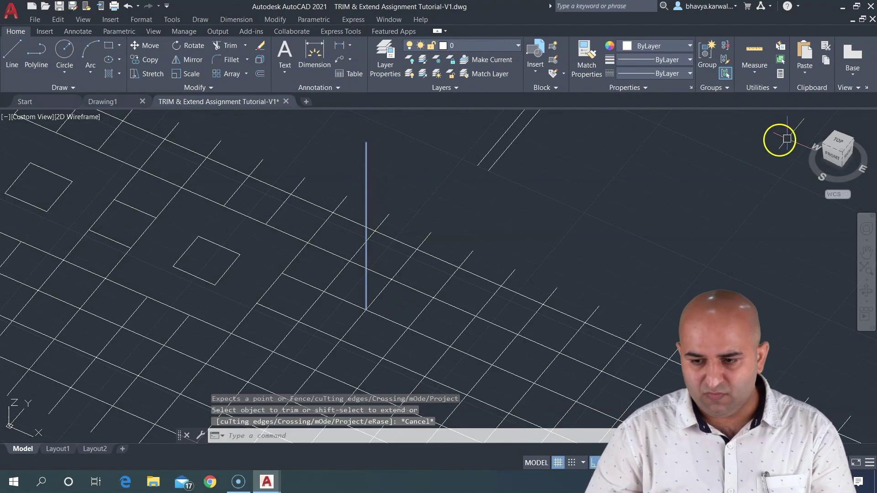
left_click(837, 143)
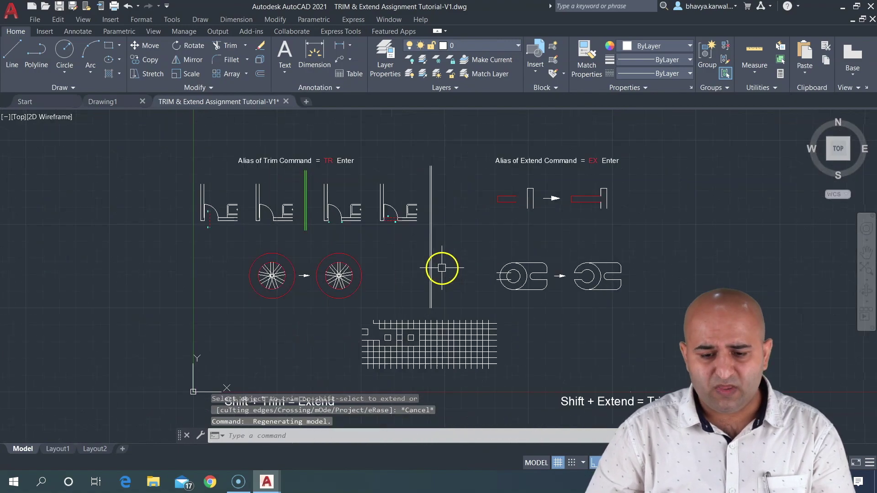
- Pan and zoom to center the Extend example with the red rectangle and vertical lines
scroll(441, 268, "up", 3)
scroll(340, 244, "down", 2)
scroll(477, 251, "down", 2)
middle_click_drag(462, 260, 399, 283)
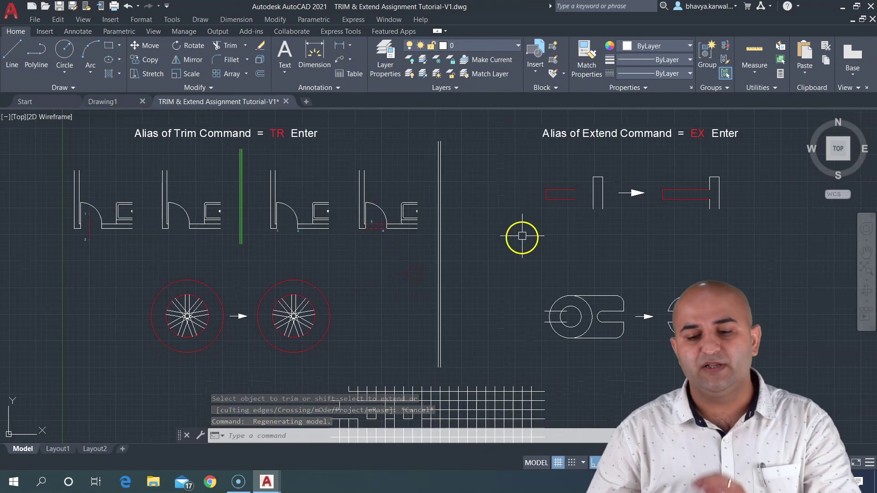
middle_click_drag(554, 233, 499, 235)
middle_click_drag(567, 174, 419, 170)
scroll(383, 208, "up", 8)
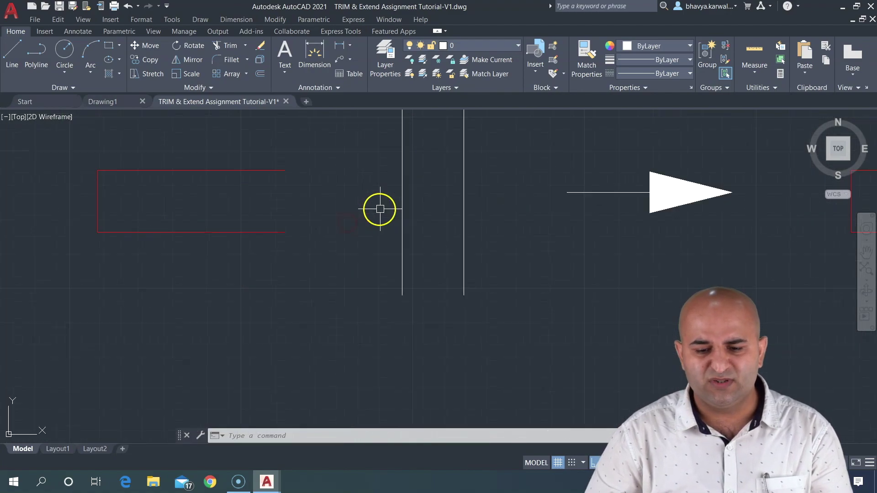
scroll(380, 209, "down", 2)
scroll(348, 252, "down", 1)
scroll(347, 276, "down", 1)
mouse_move(325, 282)
middle_mouse_down()
mouse_move(337, 276)
mouse_move(299, 278)
middle_mouse_up()
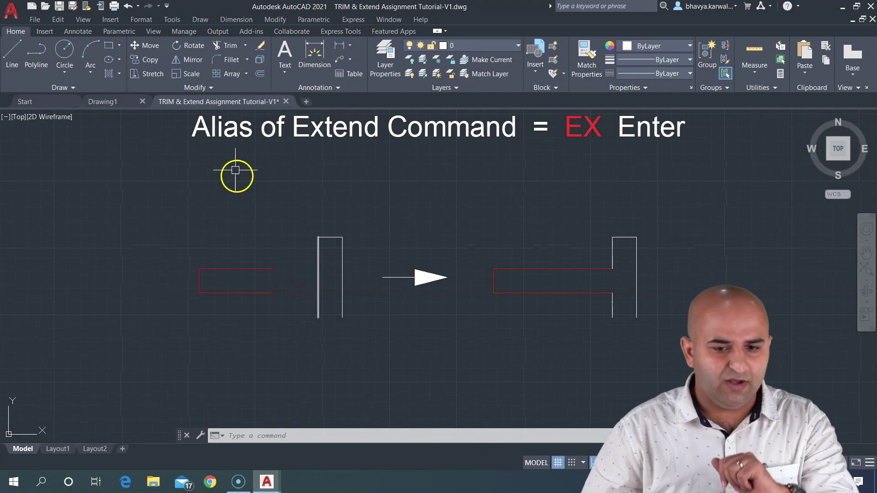
- Find Extend in the Modify panel's full list, then cancel it
left_click(246, 48)
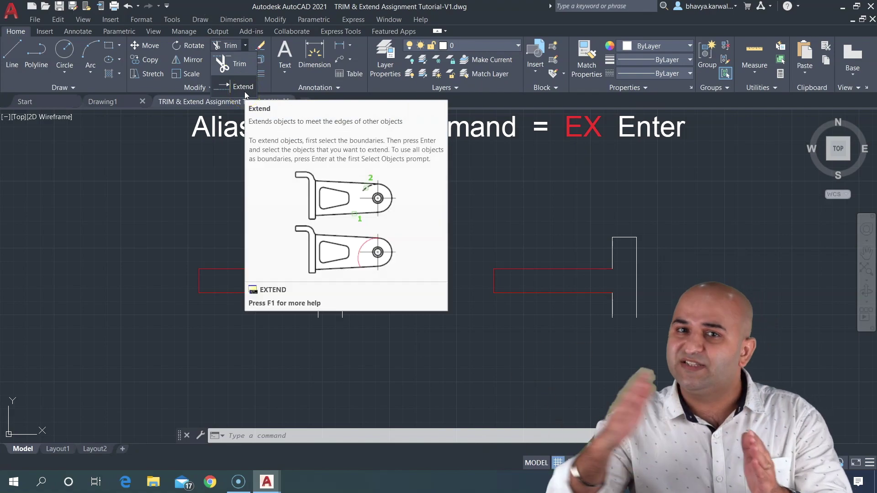
left_click(275, 20)
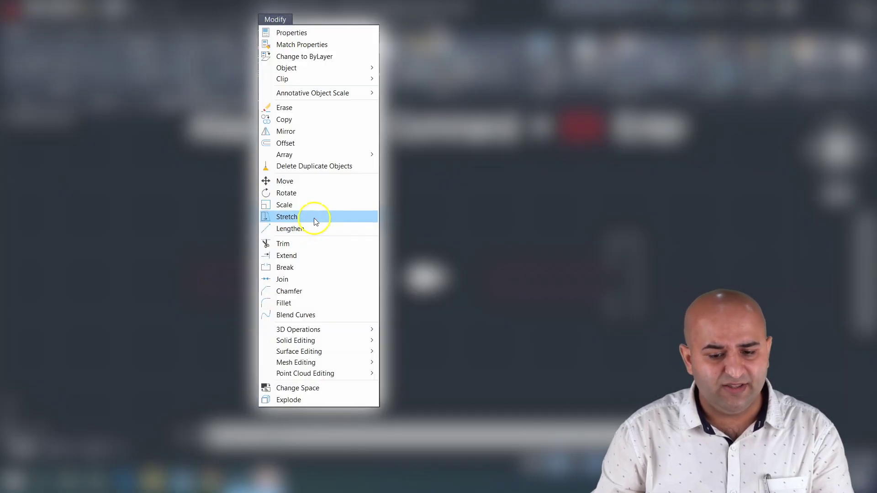
left_click(300, 256)
key("Escape")
type("EX")
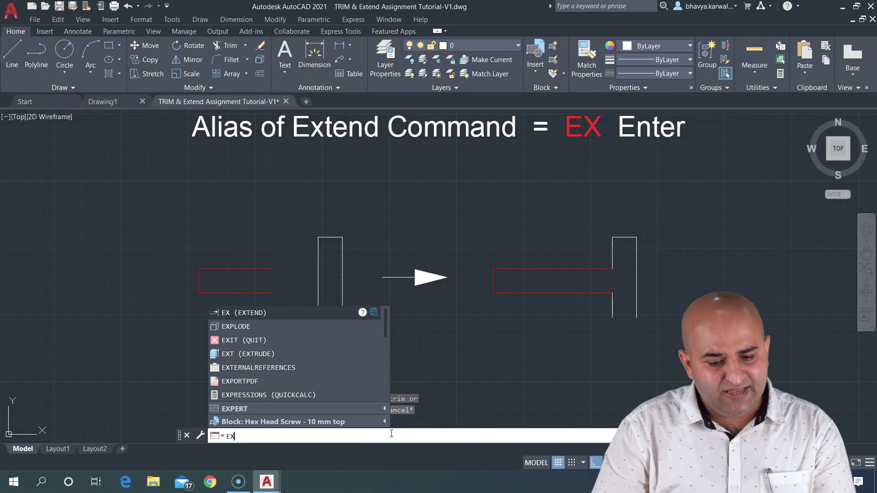
- Extend the red rectangle's top and bottom lines to the vertical line, then undo it
key("Return")
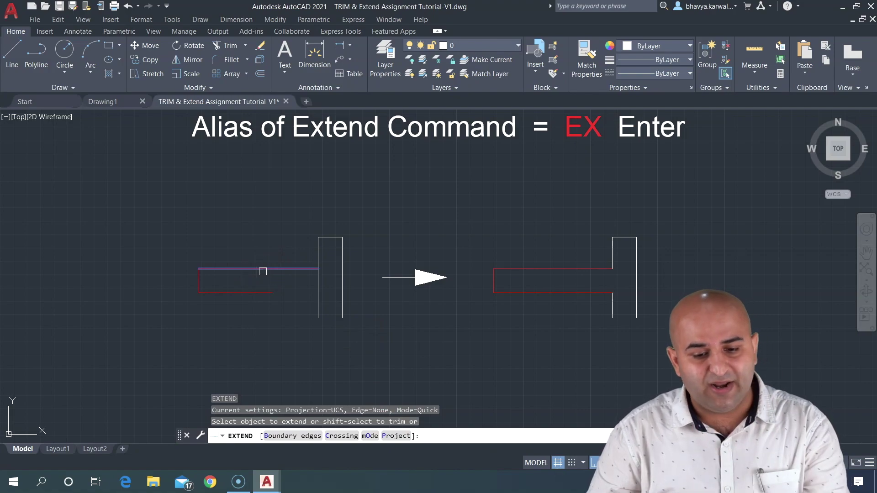
left_click(260, 268)
left_click(265, 289)
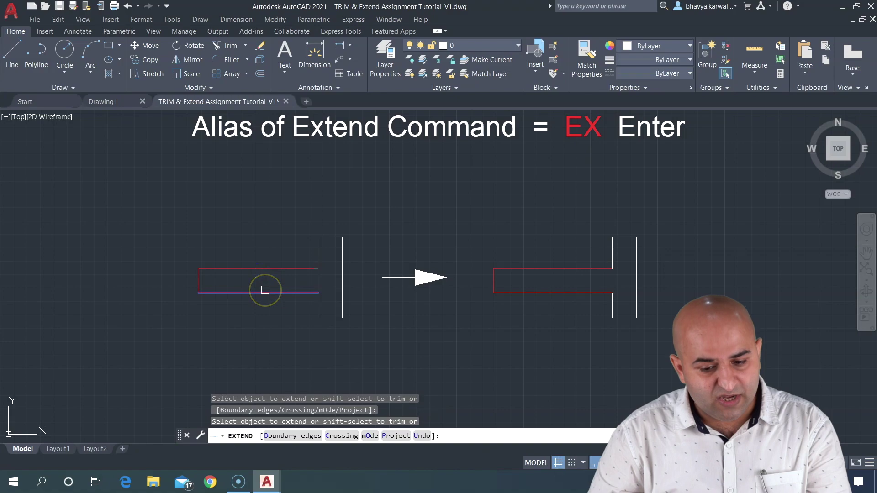
left_click(273, 339)
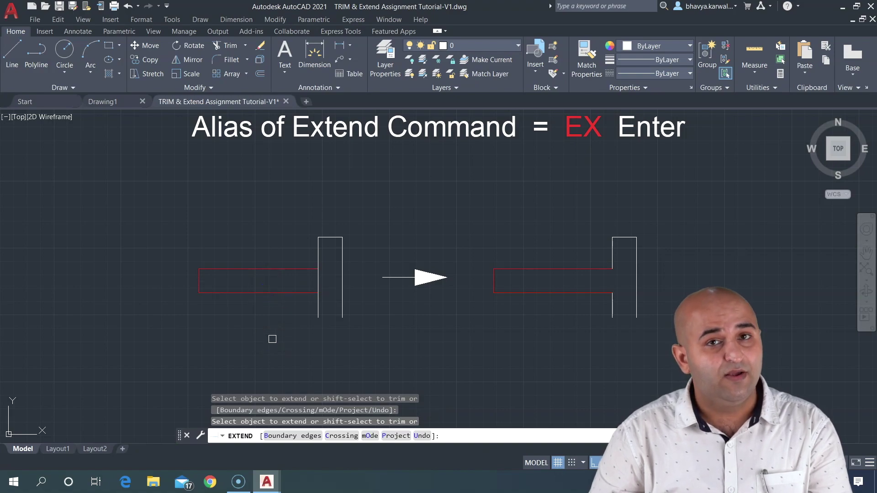
key("Return")
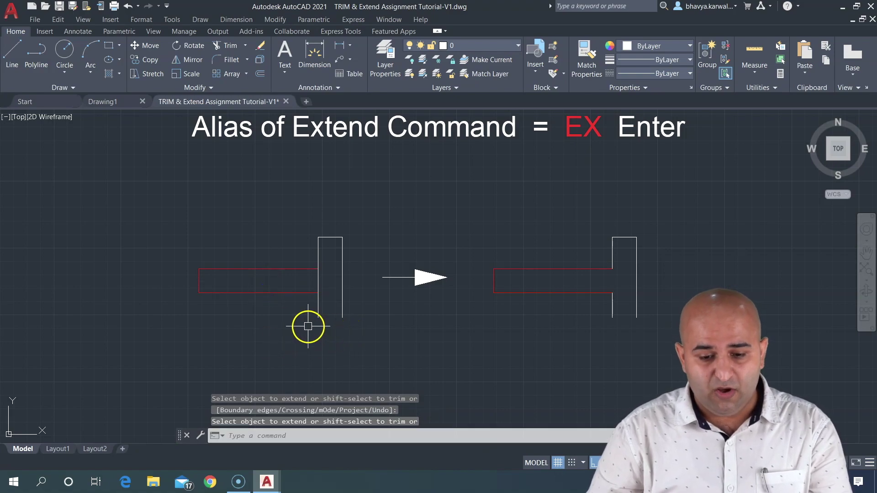
key("Escape")
key("ctrl+z")
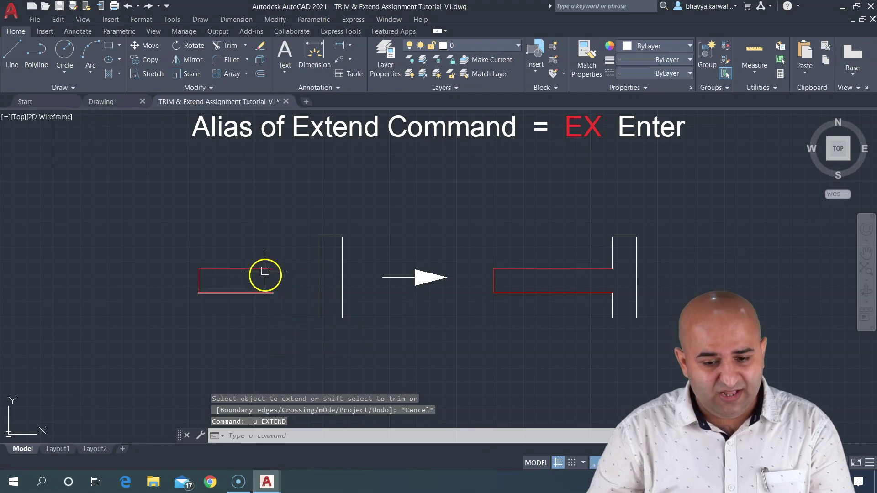
left_click(342, 276)
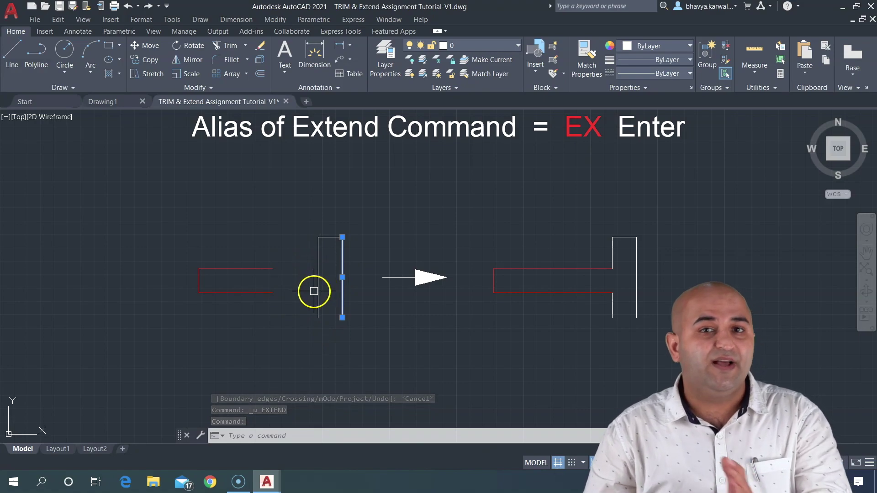
key("Escape")
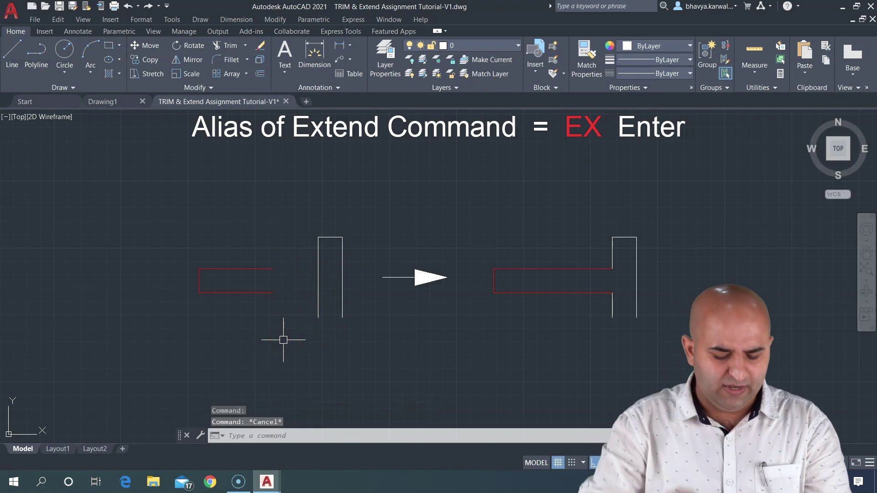
type("EX")
- Extend the left rectangle's top and bottom red lines using only the right vertical line as boundary
key("Return")
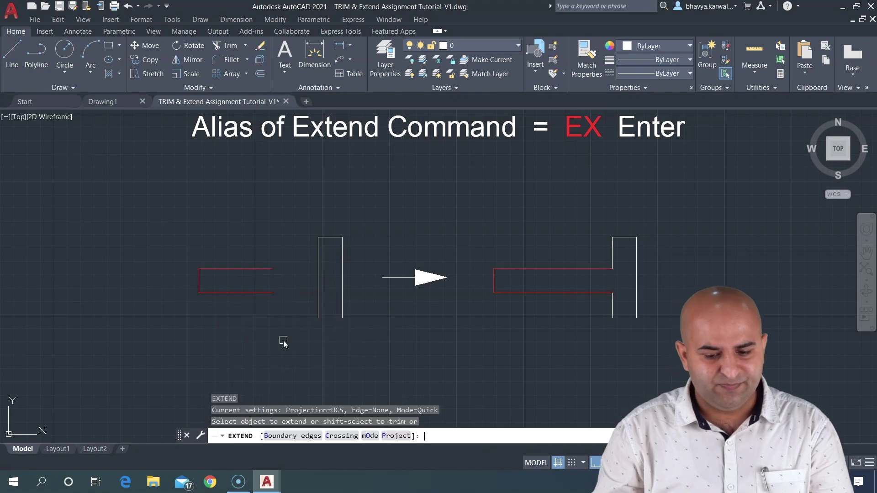
left_click(296, 436)
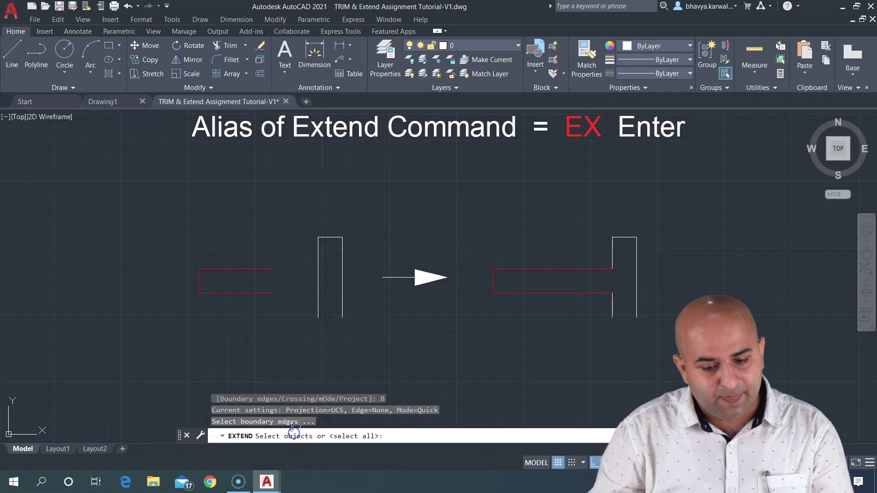
left_click(342, 297)
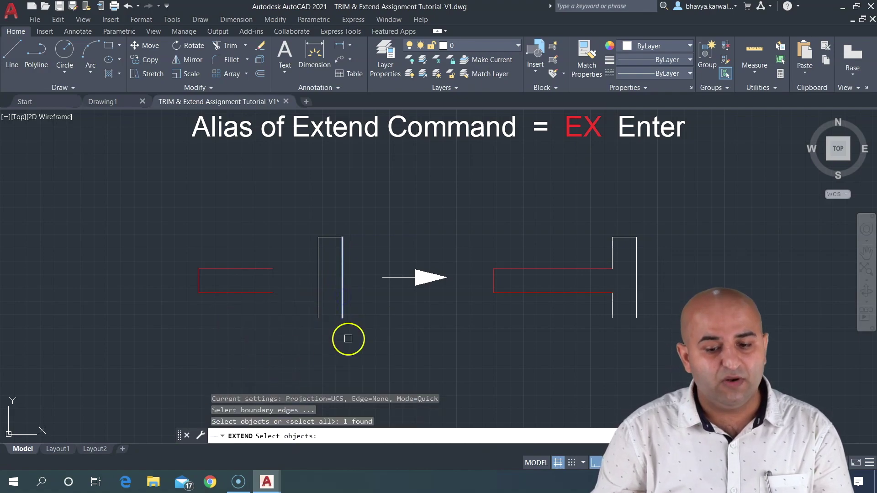
key("Return")
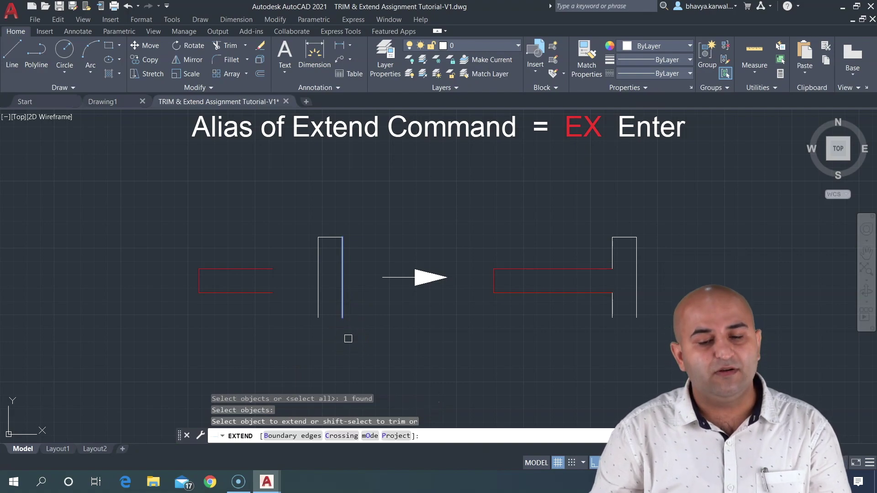
left_click(269, 268)
left_click(270, 290)
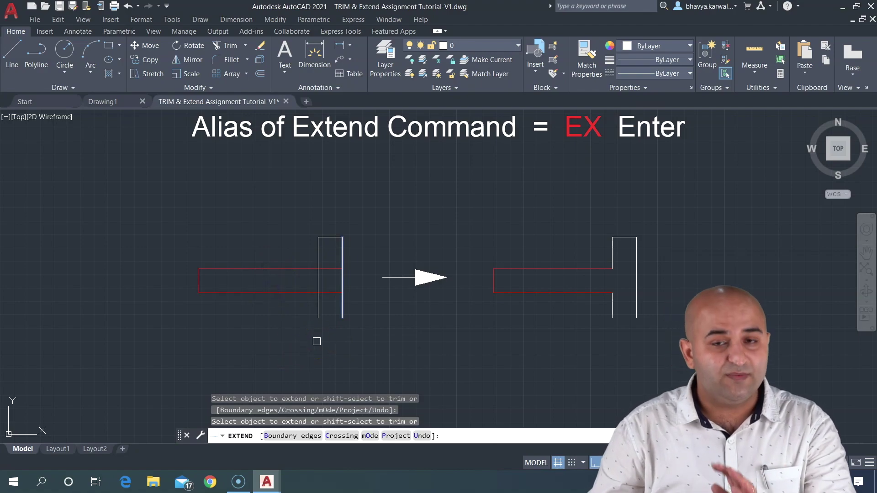
key("Escape")
- Extend the right rectangle's top and bottom red lines to the far vertical line
middle_click_drag(533, 331, 395, 323)
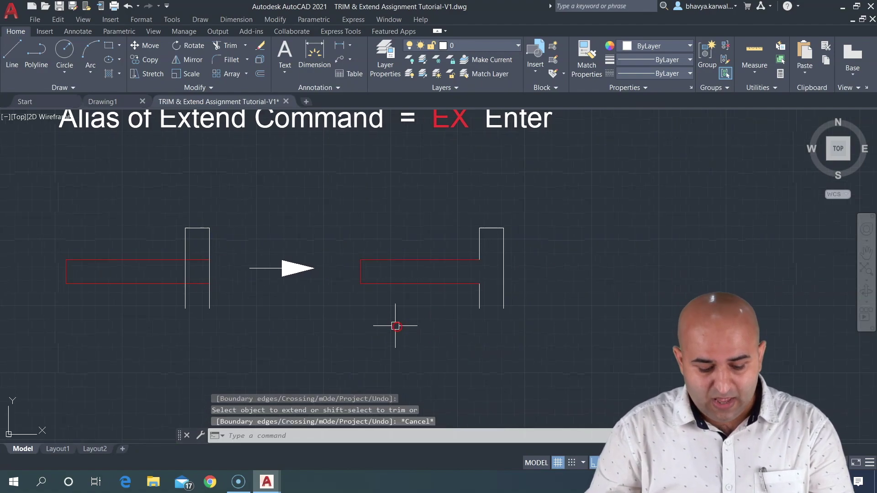
type("ex")
key("Return")
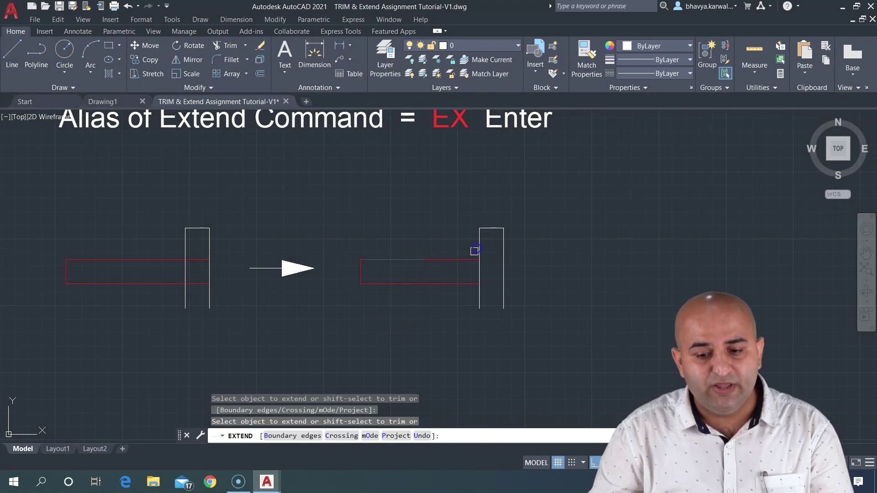
left_click(470, 260)
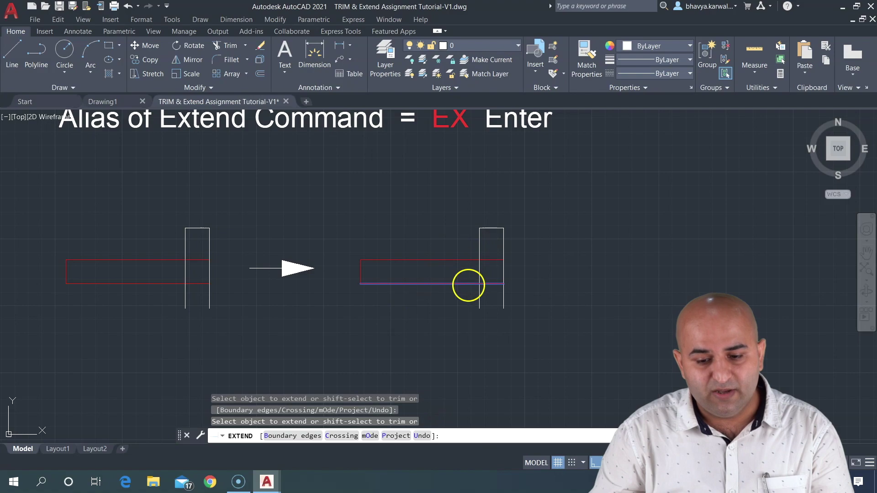
left_click(469, 284)
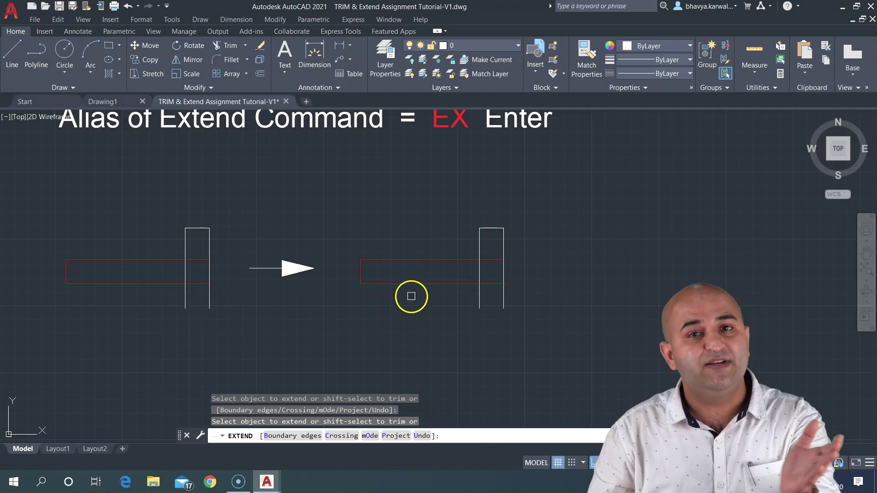
scroll(394, 306, "down", 3)
scroll(409, 255, "down", 3)
middle_click_drag(409, 255, 442, 227)
left_click(239, 354)
key("Escape")
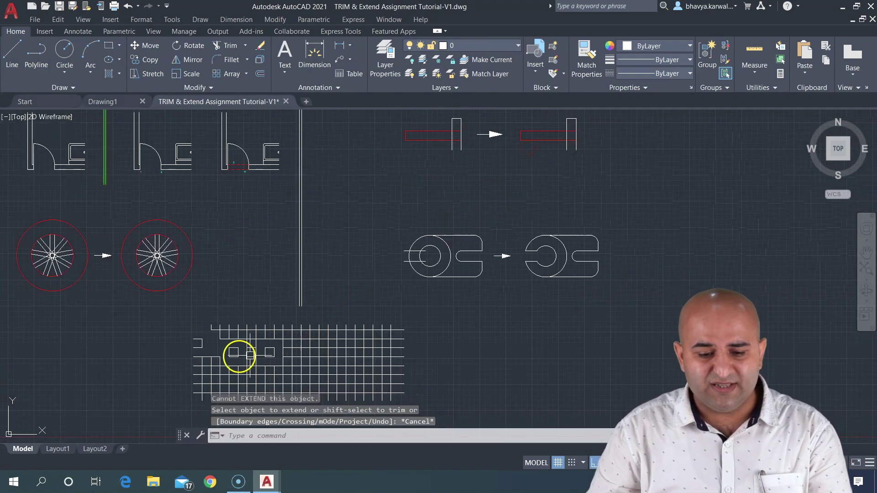
scroll(239, 354, "up", 5)
- Extend the grid's broken vertical and horizontal lines using crossing windows in EXTEND
middle_click_drag(239, 354, 333, 300)
type("ex")
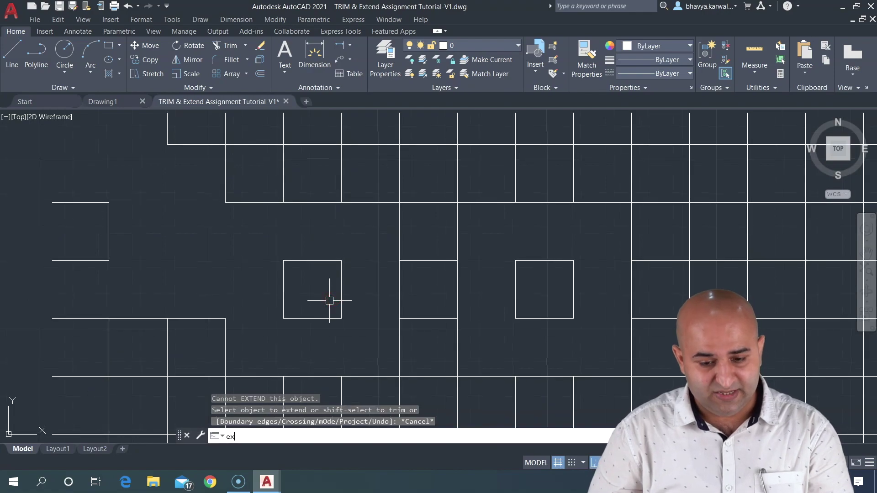
key("Return")
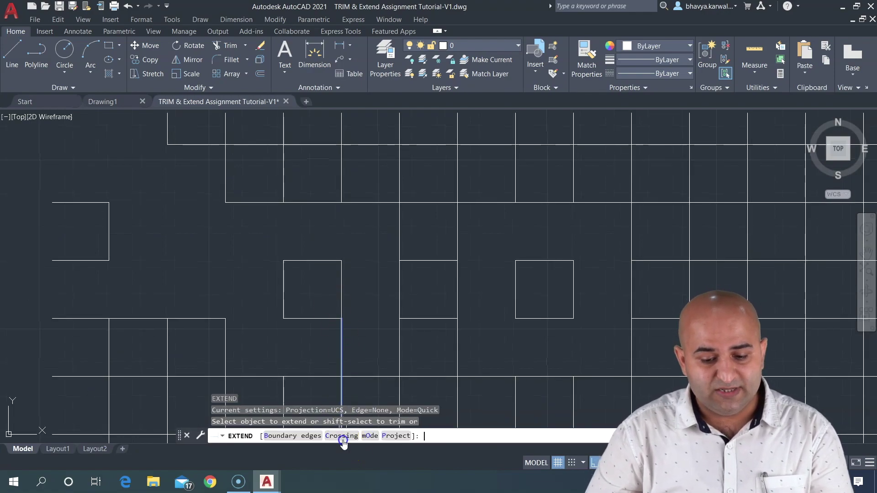
left_click(344, 437)
left_click(366, 296)
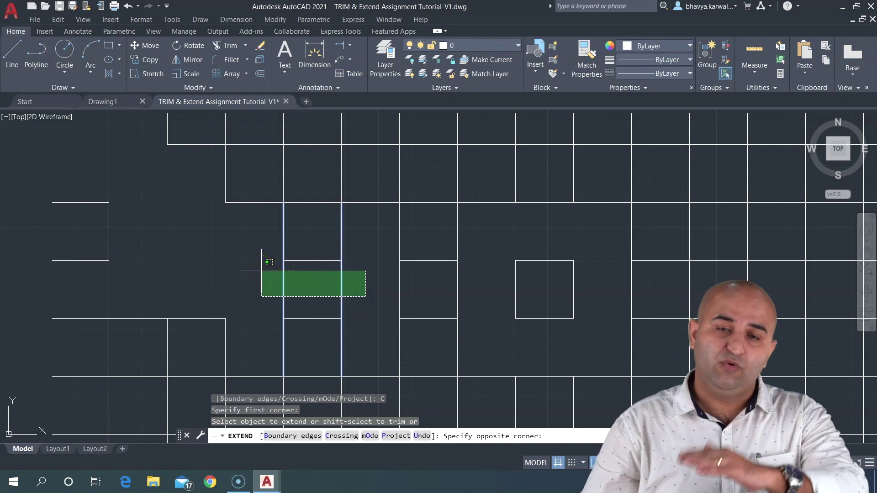
left_click(262, 271)
left_click_drag(293, 240, 306, 339)
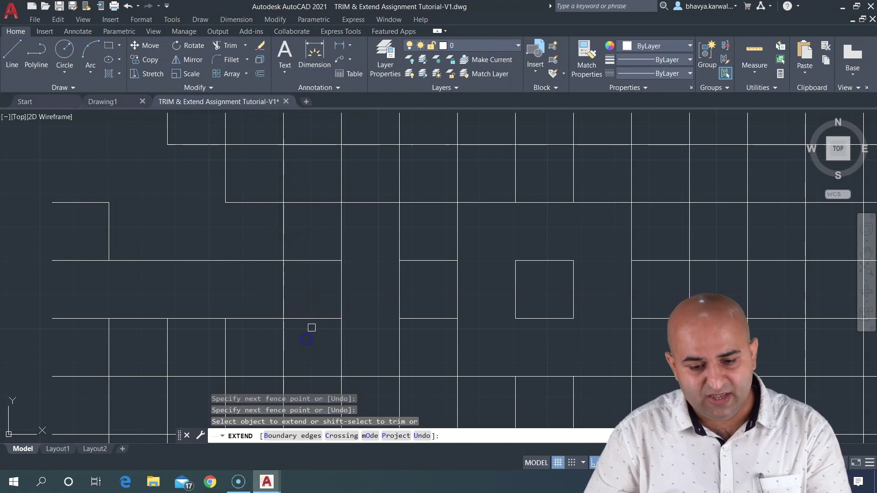
left_click(342, 435)
left_click(409, 247)
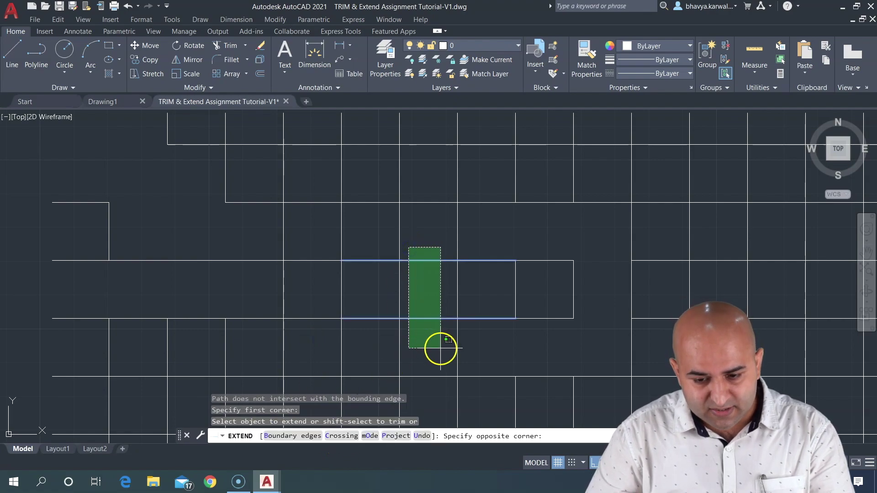
left_click(440, 349)
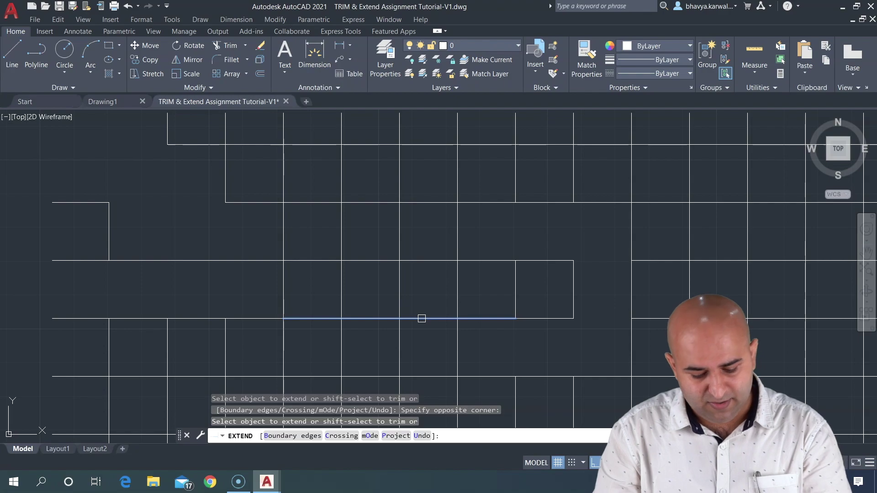
- Switch EXTEND to Standard mode and try extending a vertical grid line
key("Return")
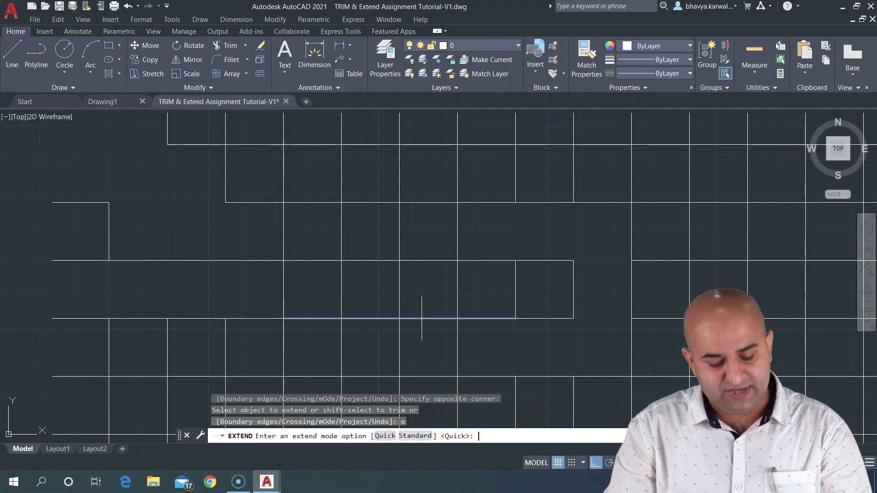
type("s")
key("Return")
scroll(420, 315, "down", 2)
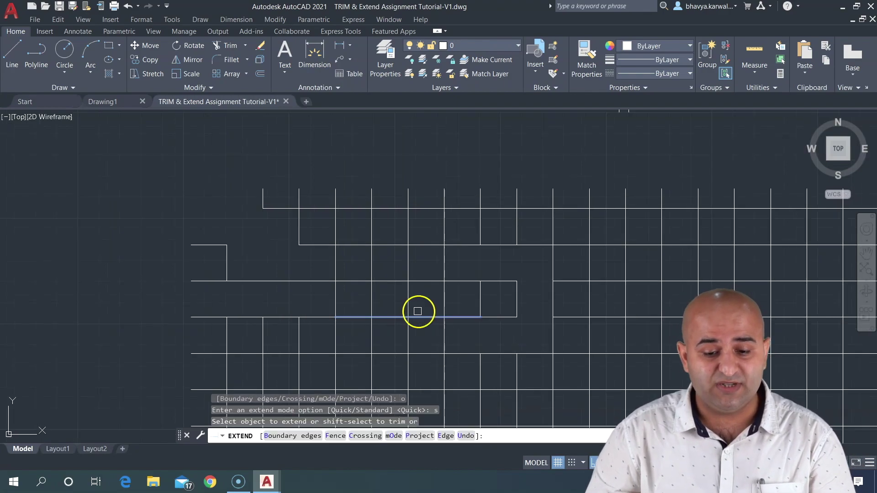
middle_click_drag(283, 262, 323, 219)
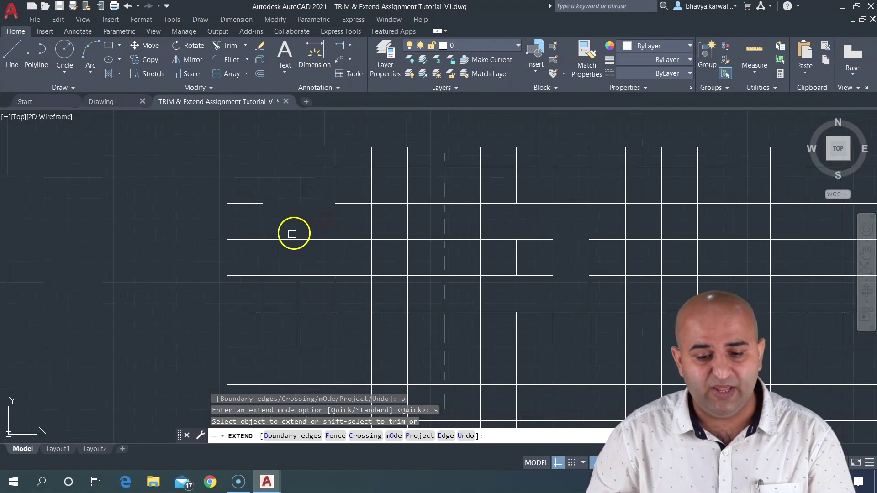
left_click(309, 385)
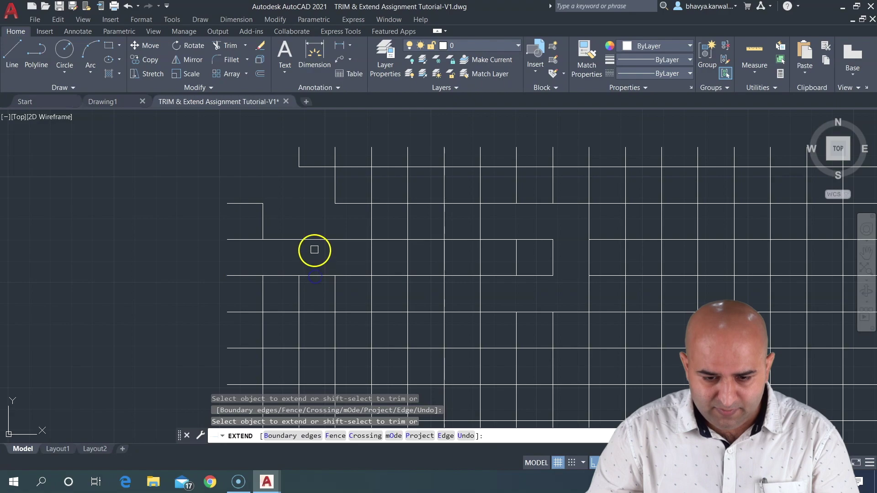
- Pick a horizontal line as boundary and extend the left vertical line down to it
left_click(289, 435)
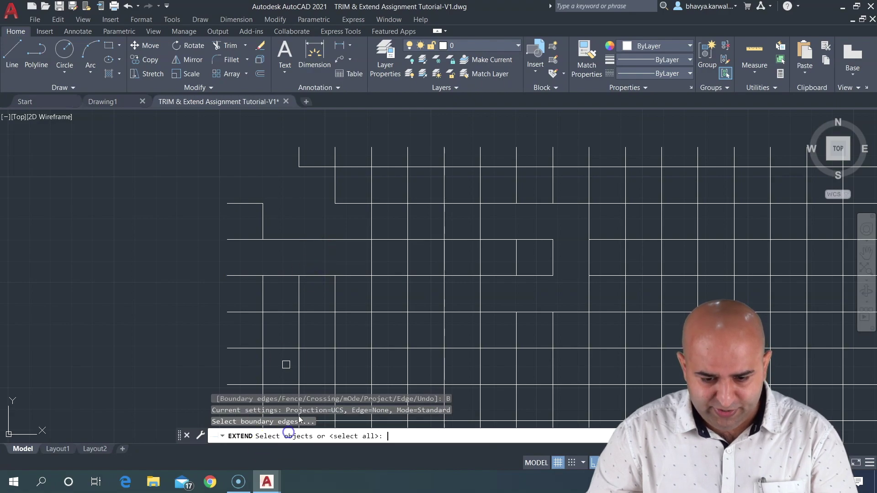
left_click(326, 275)
key("Return")
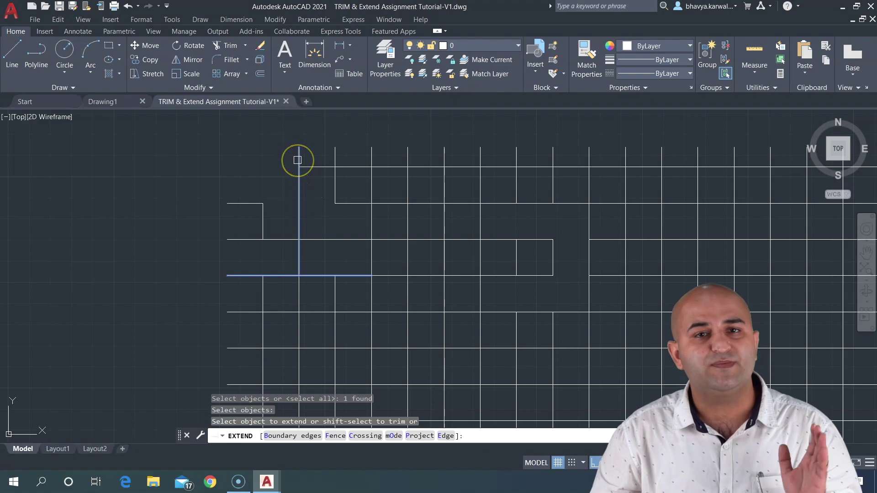
left_click(297, 160)
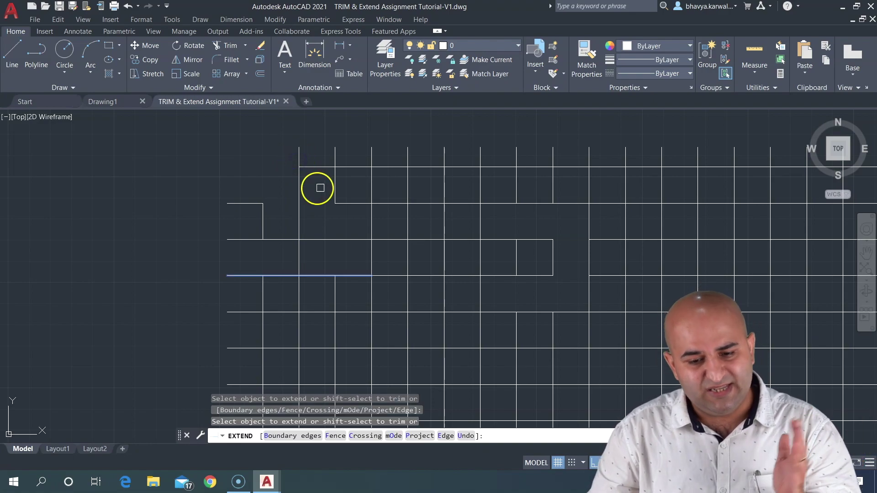
left_click(336, 264)
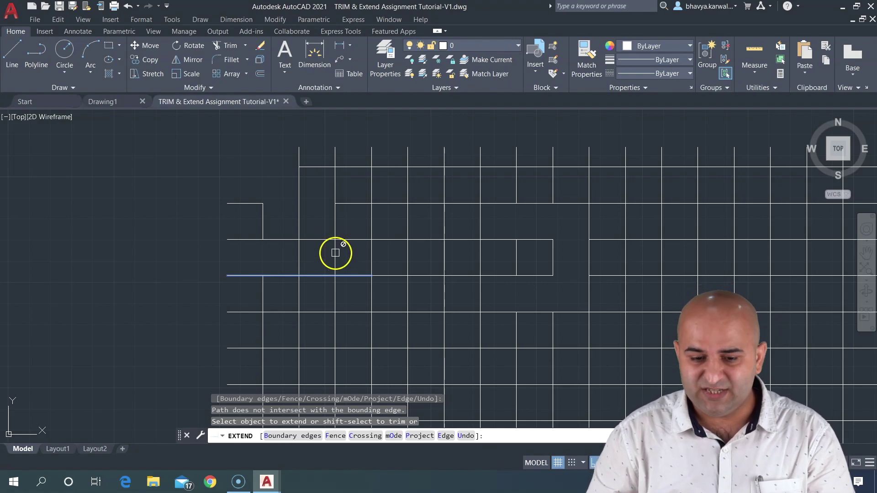
scroll(320, 254, "down", 2)
scroll(320, 214, "up", 2)
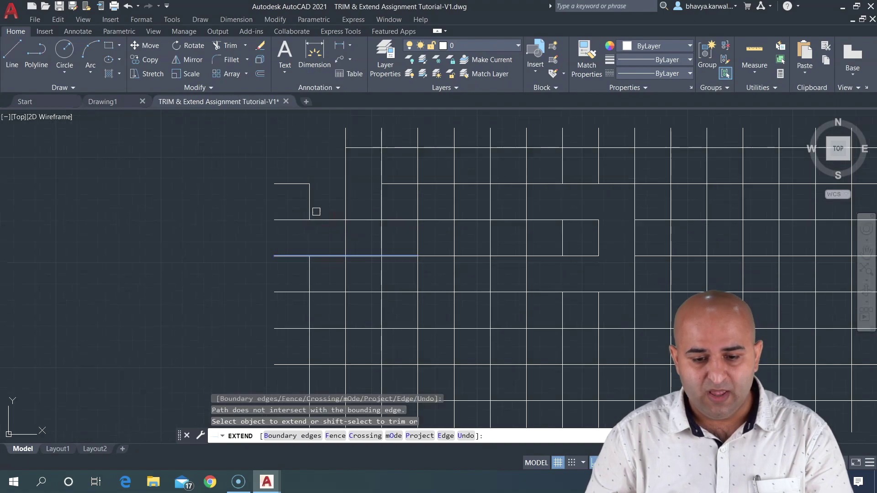
scroll(245, 251, "down", 1)
scroll(300, 244, "up", 1)
key("Escape")
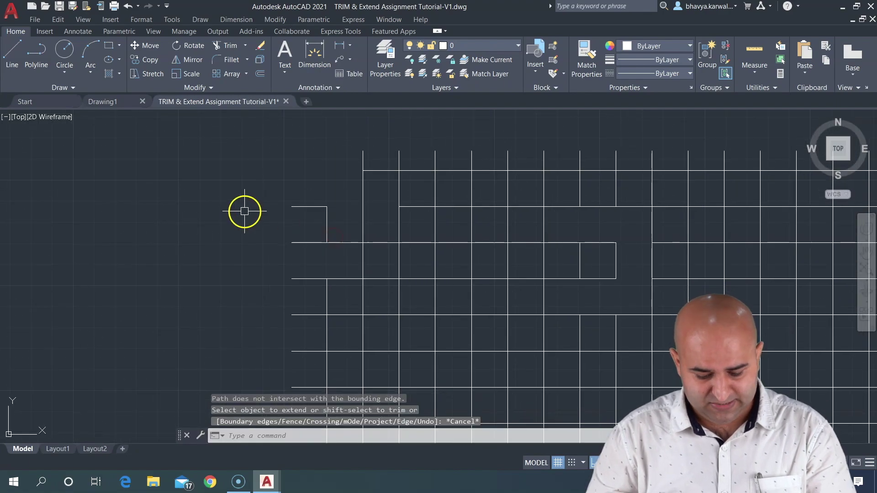
- Draw a vertical line to the left of the grid
type("l")
key("Return")
left_click(233, 142)
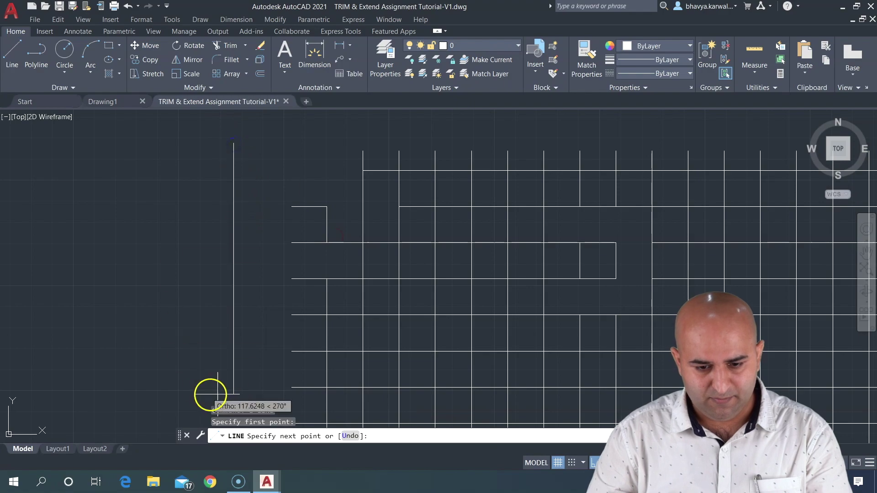
left_click(217, 394)
key("Escape")
key("Escape")
mouse_move(264, 231)
middle_mouse_down()
mouse_move(286, 258)
mouse_move(251, 306)
middle_mouse_up()
middle_click_drag(373, 237, 358, 256)
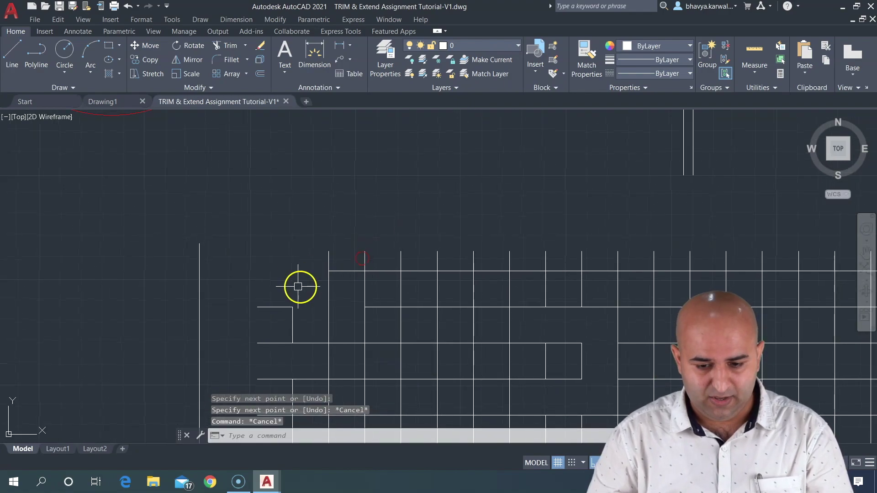
middle_click_drag(342, 213, 313, 230)
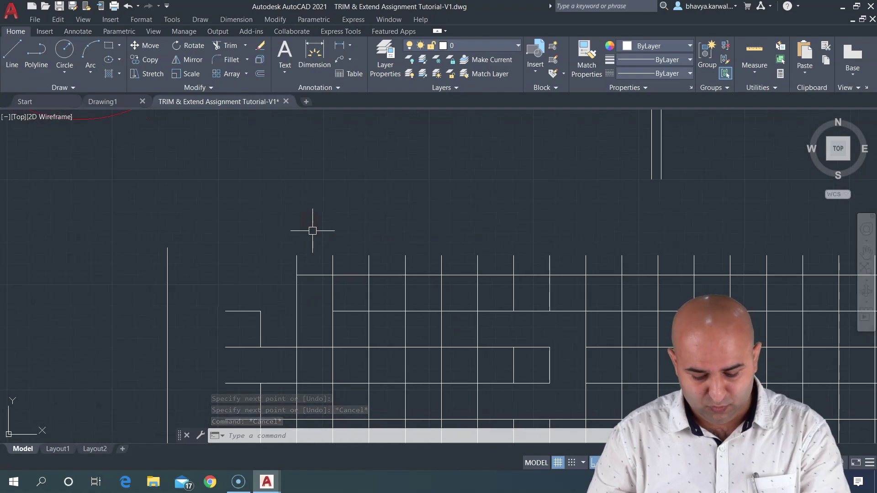
middle_click_drag(297, 276, 367, 119)
- Set EXTEND to Standard mode, all objects as boundaries, and Edge mode Extend
type("ex")
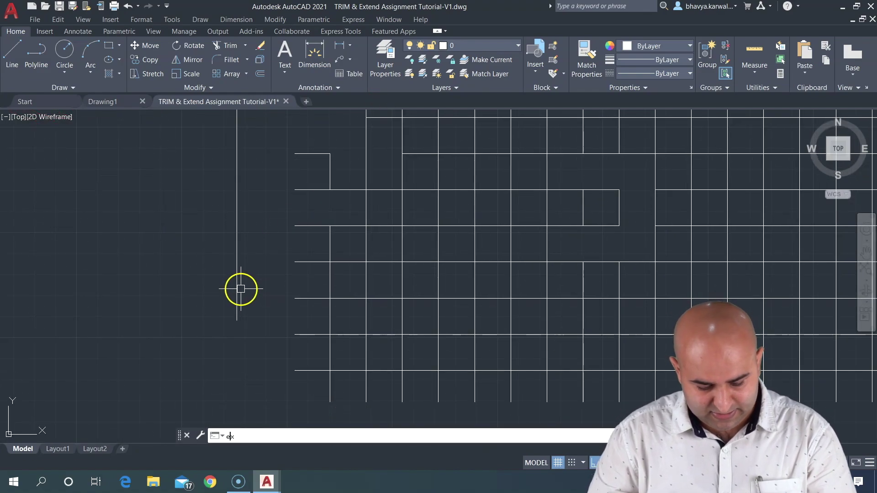
key("Return")
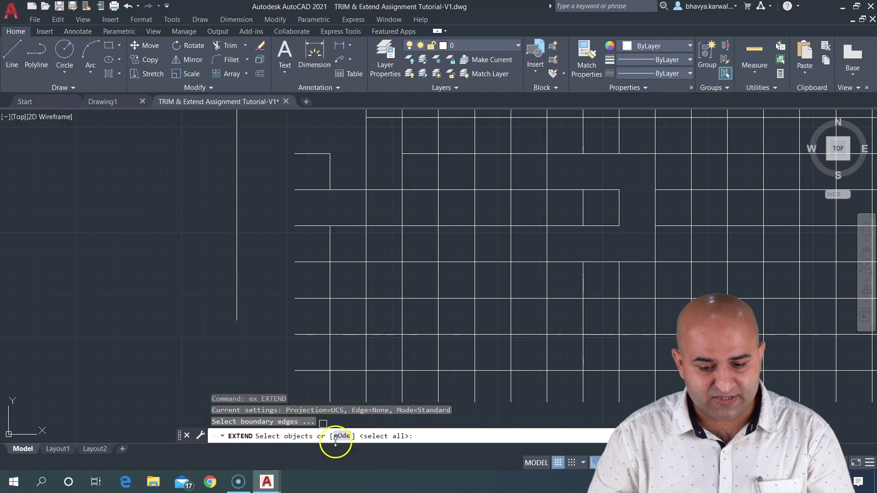
left_click(343, 437)
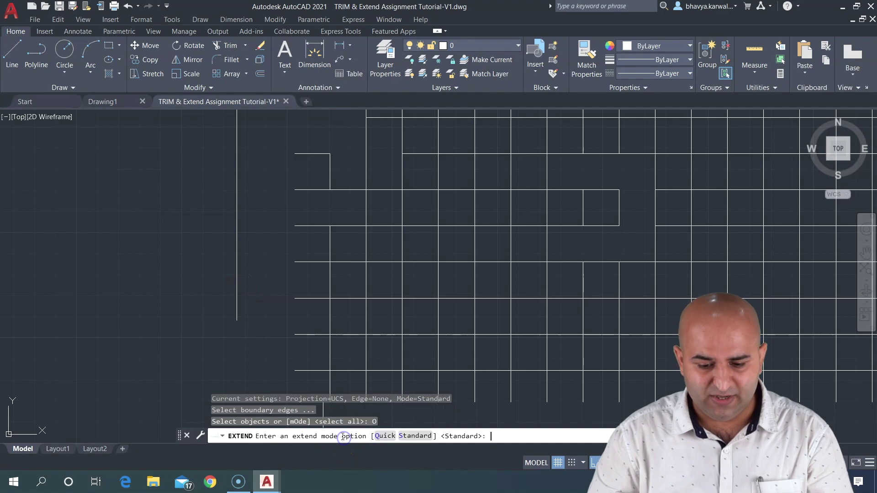
left_click(411, 436)
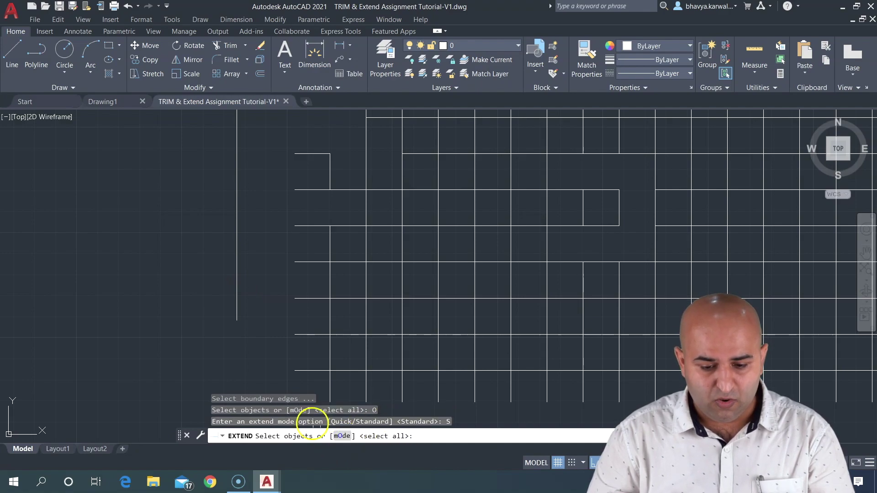
key("Return")
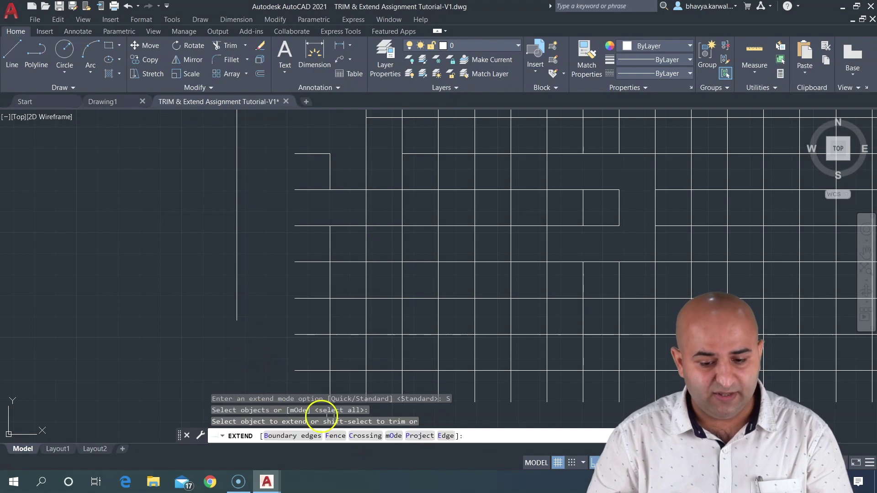
left_click(445, 436)
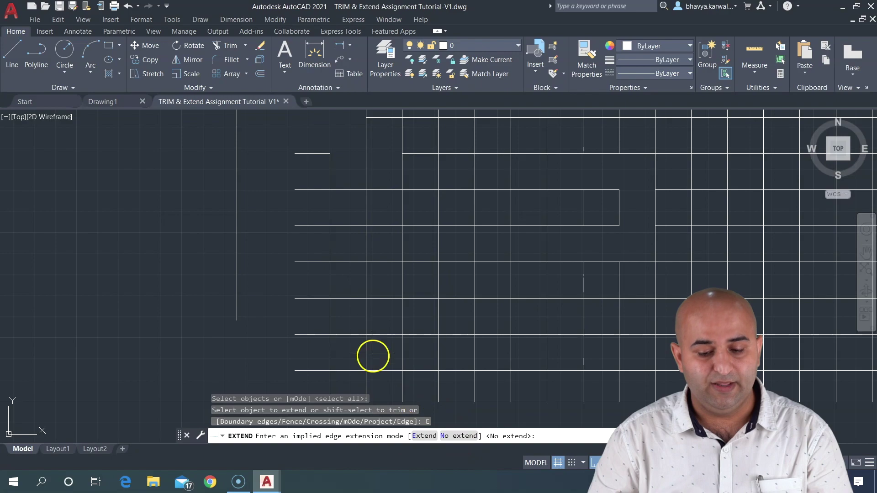
left_click(424, 435)
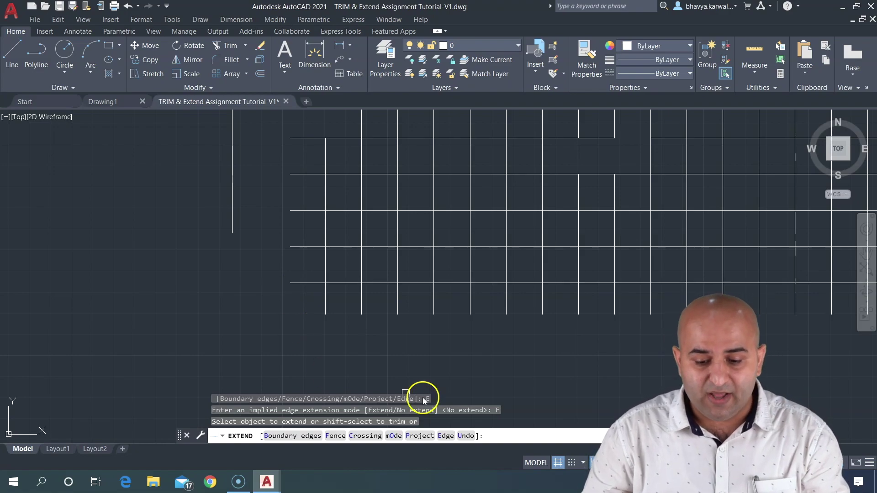
left_click(447, 436)
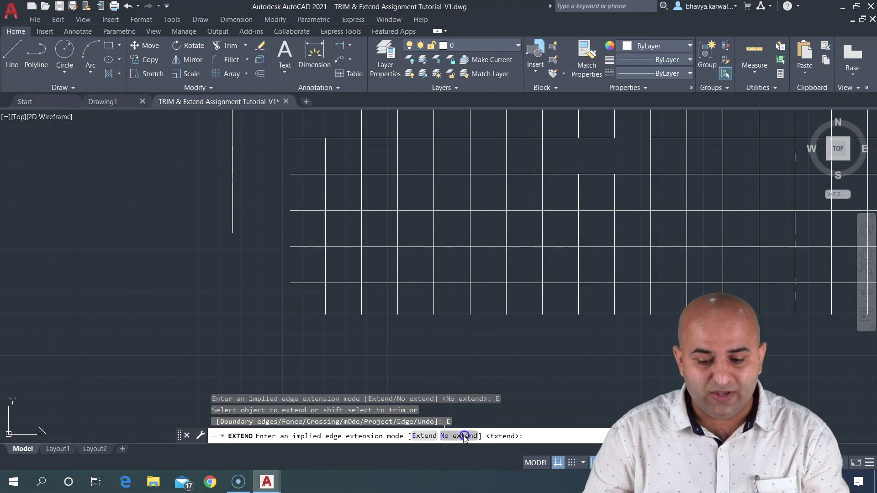
left_click(424, 436)
- Extend the horizontal grid lines leftward to the new vertical line
left_click(295, 285)
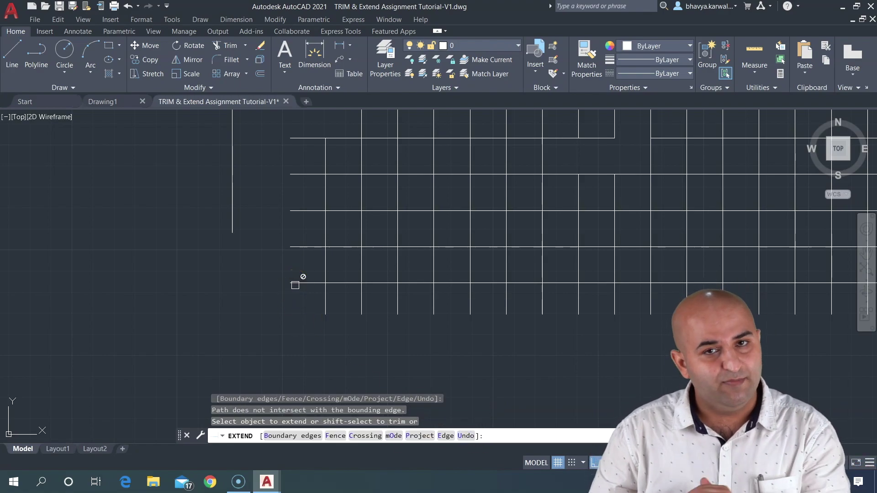
left_click(446, 436)
left_click(424, 435)
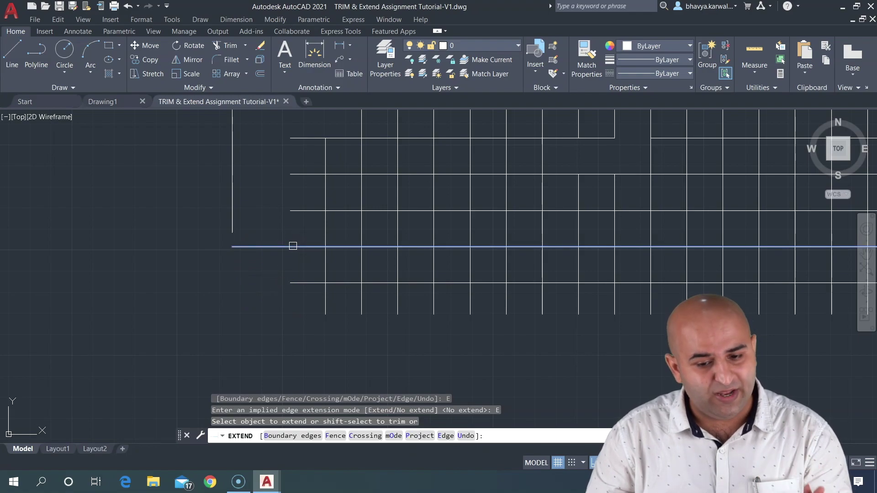
left_click(299, 285)
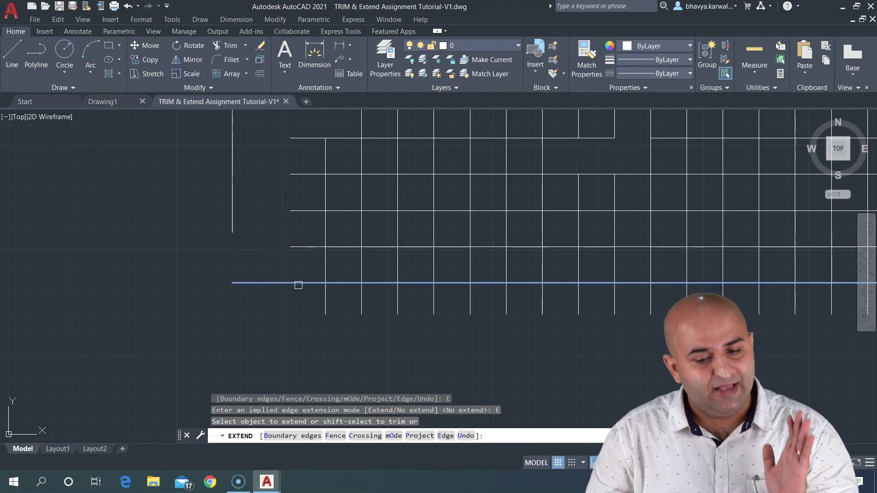
left_click_drag(260, 278, 242, 283)
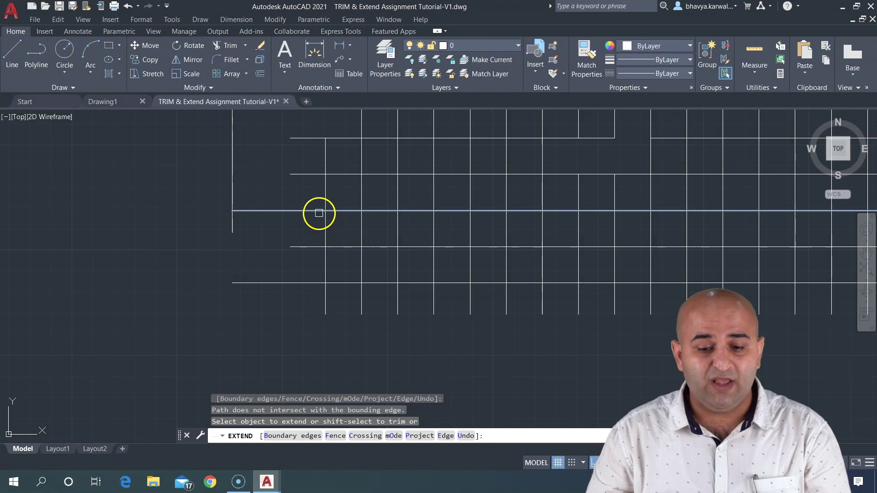
scroll(319, 212, "down", 3)
scroll(337, 203, "down", 2)
scroll(354, 180, "down", 2)
- End EXTEND and restart TRIM in Quick mode
key("Escape")
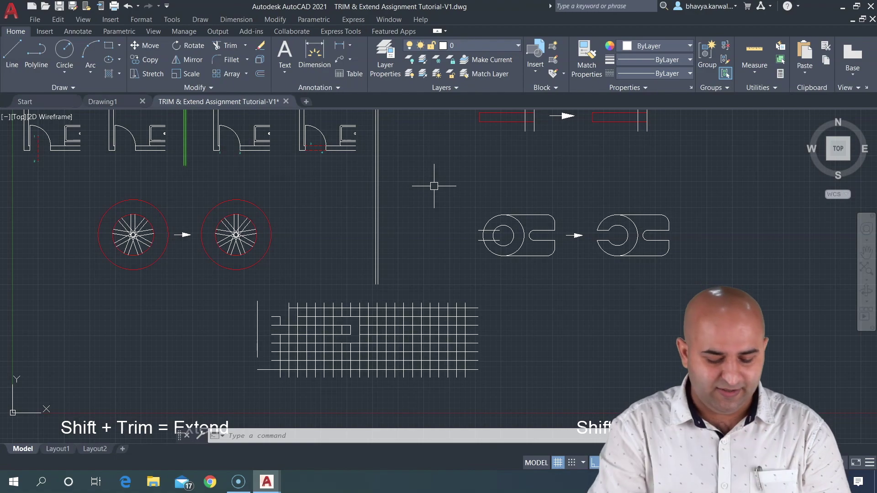
type("tr")
key("Return")
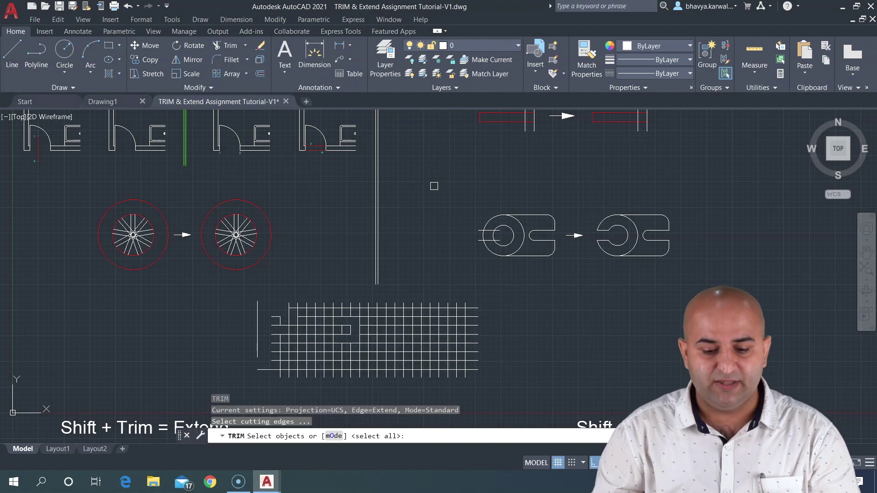
left_click(333, 436)
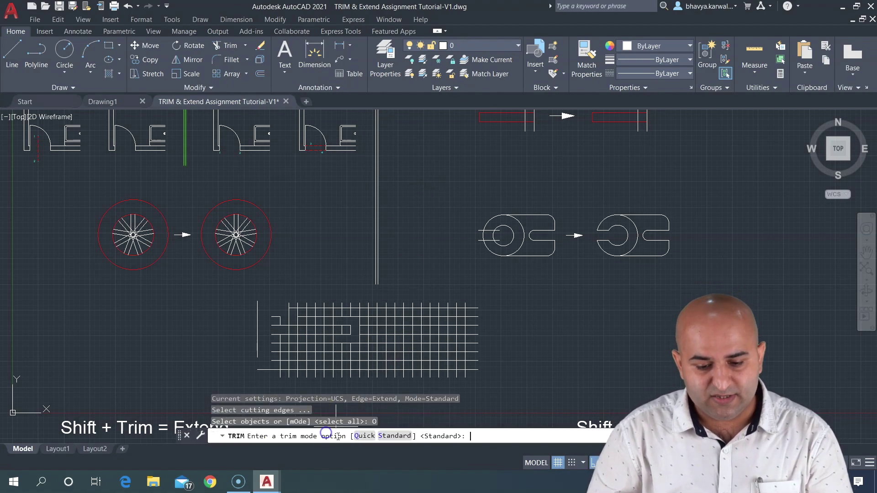
left_click(365, 436)
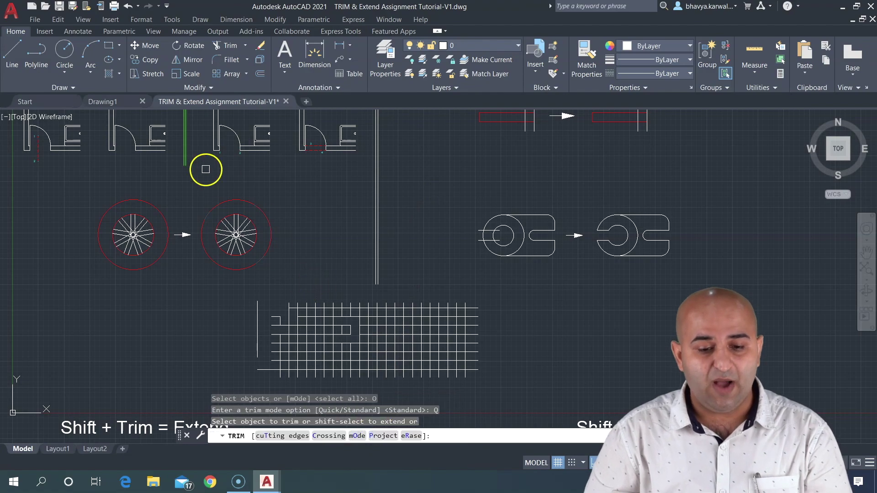
- Shift-extend the right wheel's spokes out to the outer red circle
middle_click_drag(208, 150, 317, 122)
scroll(320, 137, "down", 1)
scroll(352, 190, "up", 8)
scroll(354, 233, "up", 1)
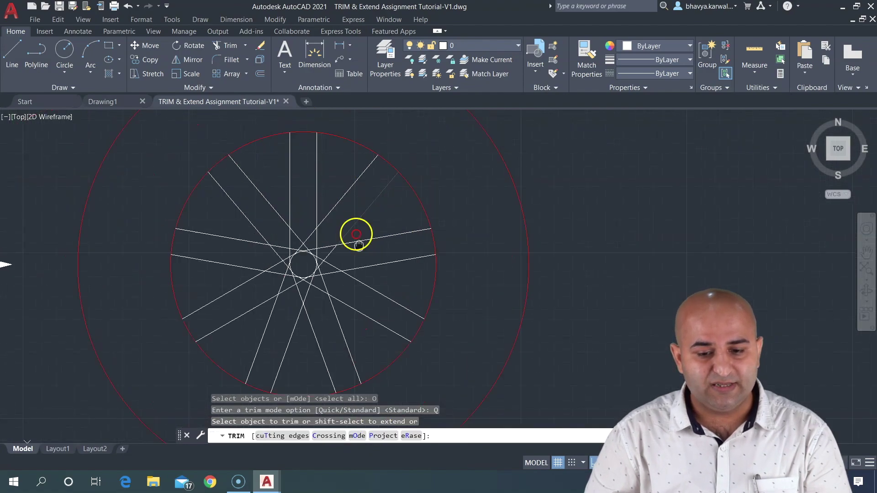
scroll(363, 256, "down", 2)
middle_click_drag(363, 256, 366, 208)
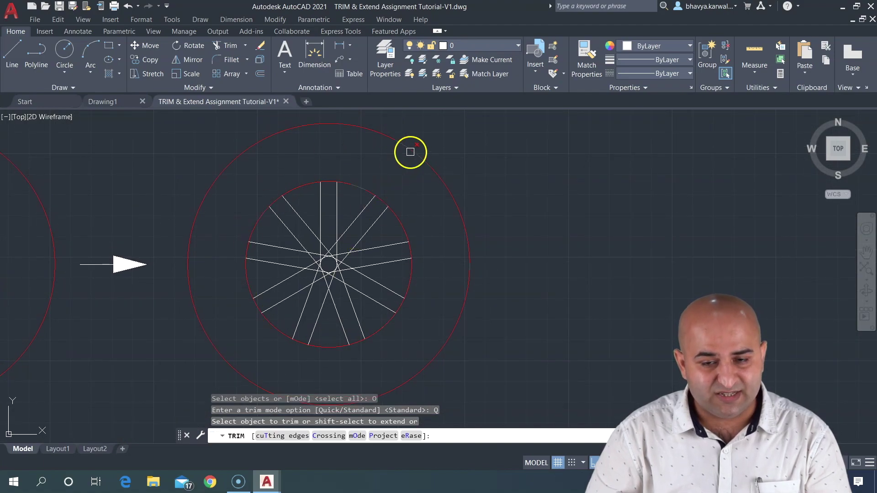
left_click(401, 221, "shift")
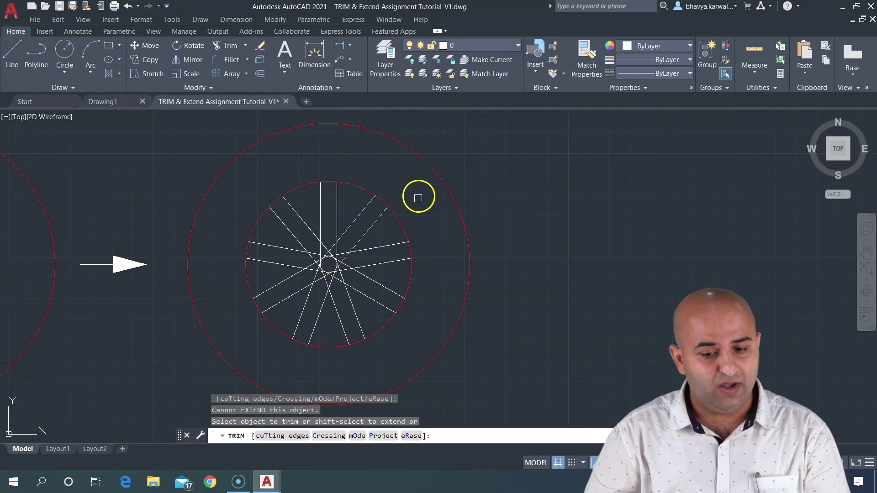
left_click(383, 210, "shift")
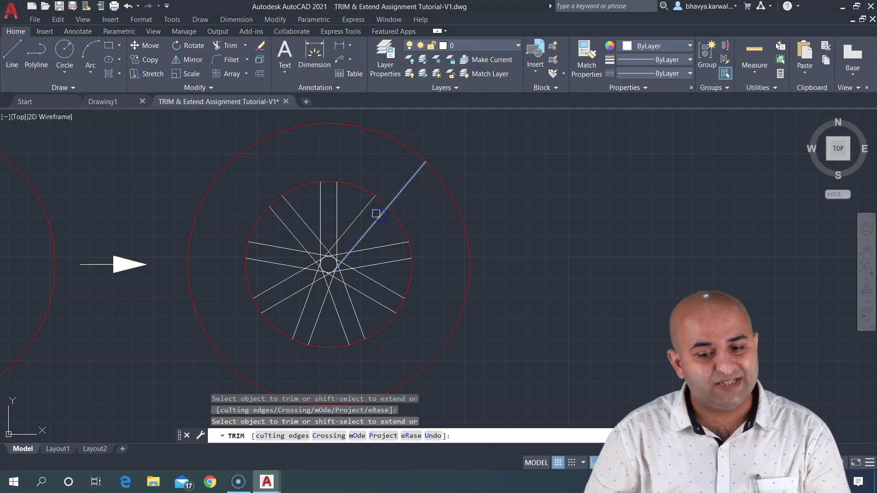
left_click(337, 197, "shift")
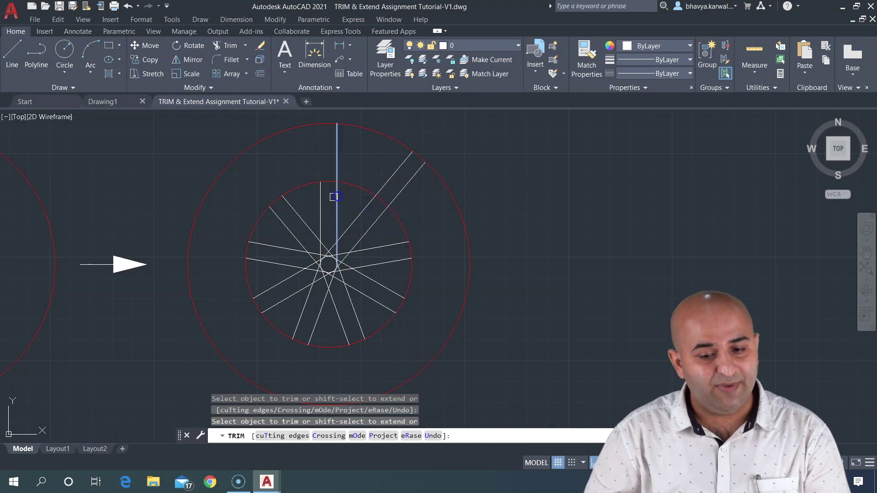
left_click(291, 207, "shift")
left_click(281, 220, "shift")
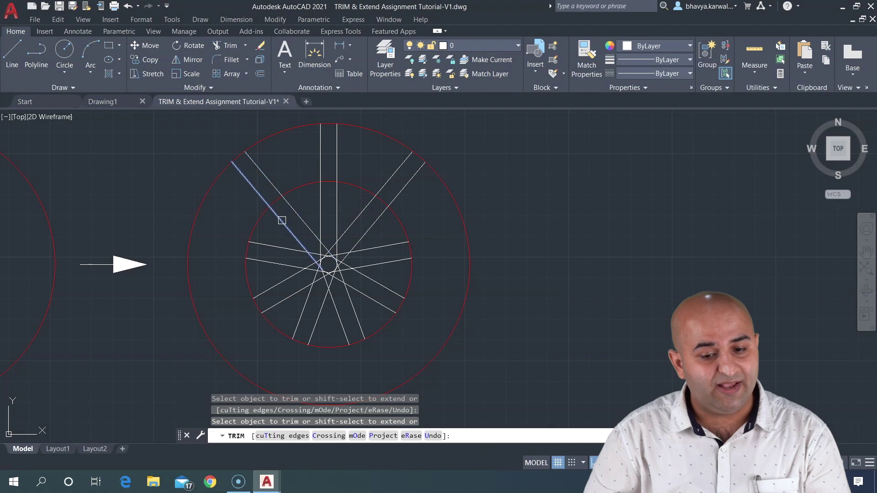
left_click(266, 249, "shift")
left_click(261, 257, "shift")
left_click(267, 294, "shift")
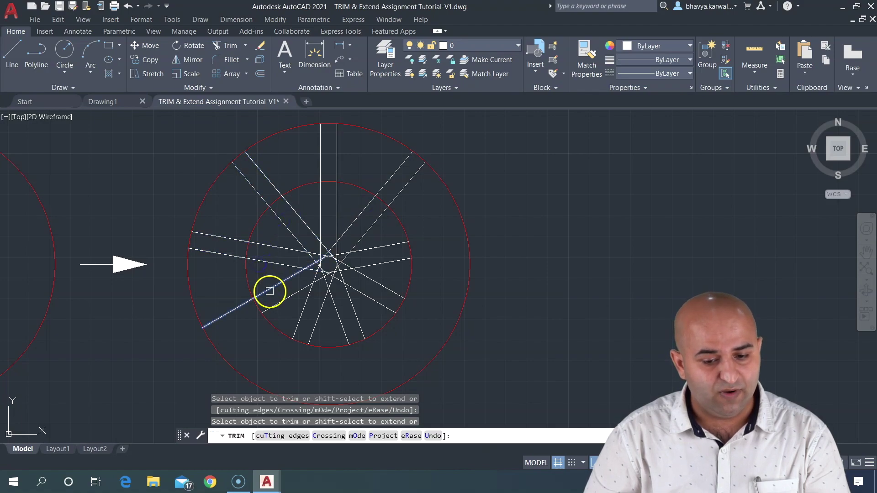
- Fence-trim the extended spokes back to the inner circle
mouse_move(432, 204)
left_mouse_down()
mouse_move(322, 150)
mouse_move(227, 236)
mouse_move(242, 356)
left_mouse_up()
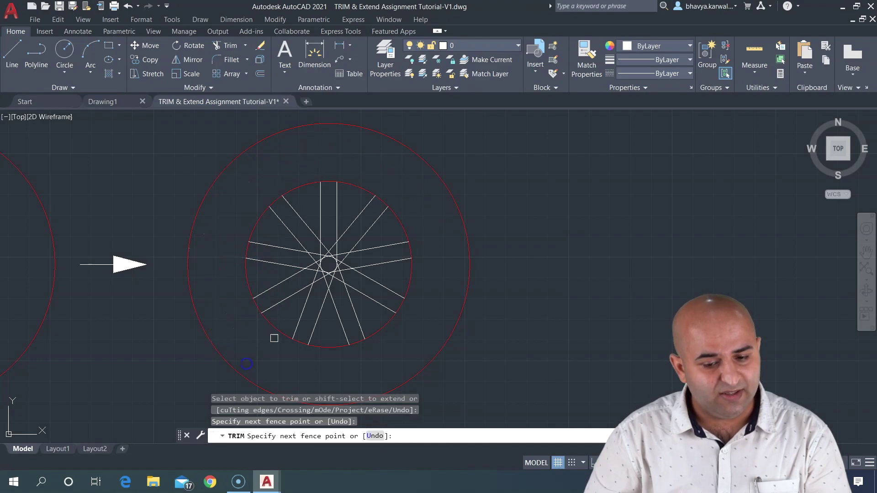
scroll(352, 251, "down", 4)
mouse_move(466, 224)
middle_mouse_down()
mouse_move(456, 199)
mouse_move(311, 229)
middle_mouse_up()
- Trial-trim the wrench's two slot lines, then undo those trims
scroll(365, 210, "up", 4)
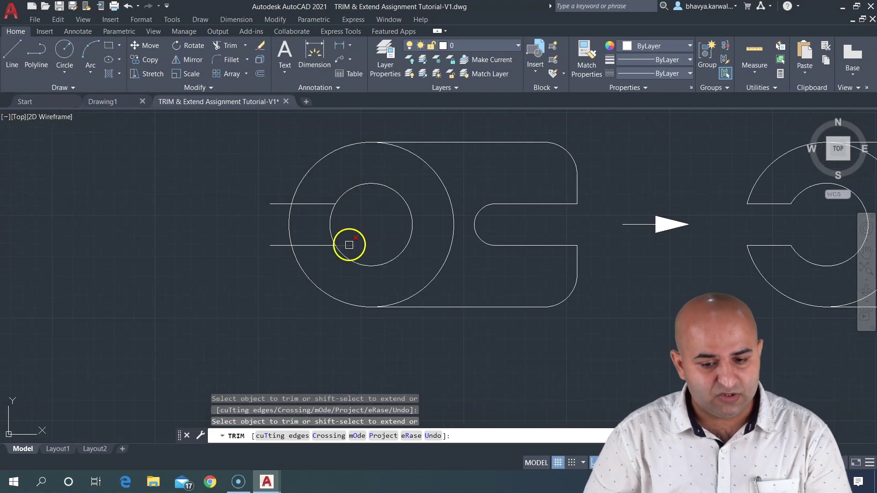
left_click(280, 203)
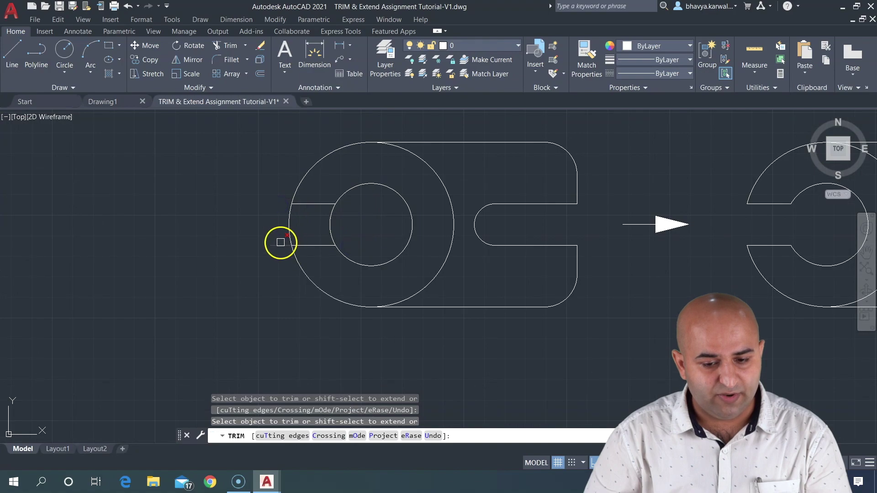
left_click(309, 242)
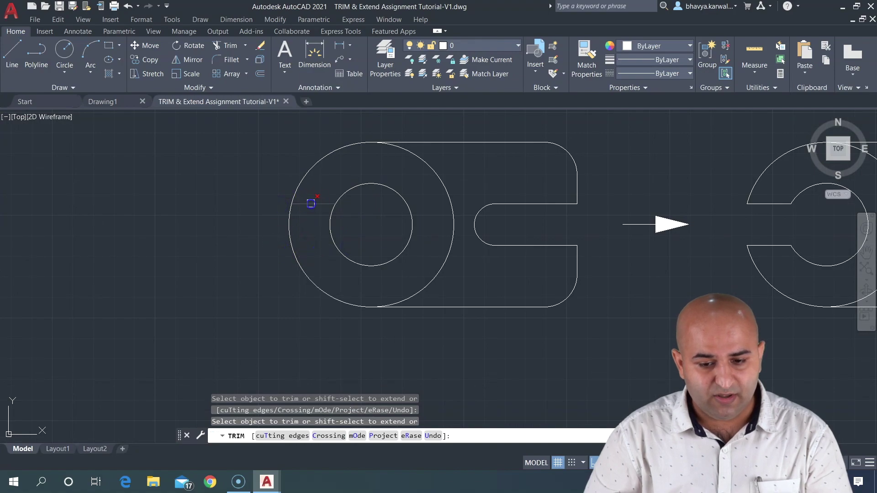
type("u")
key("Return")
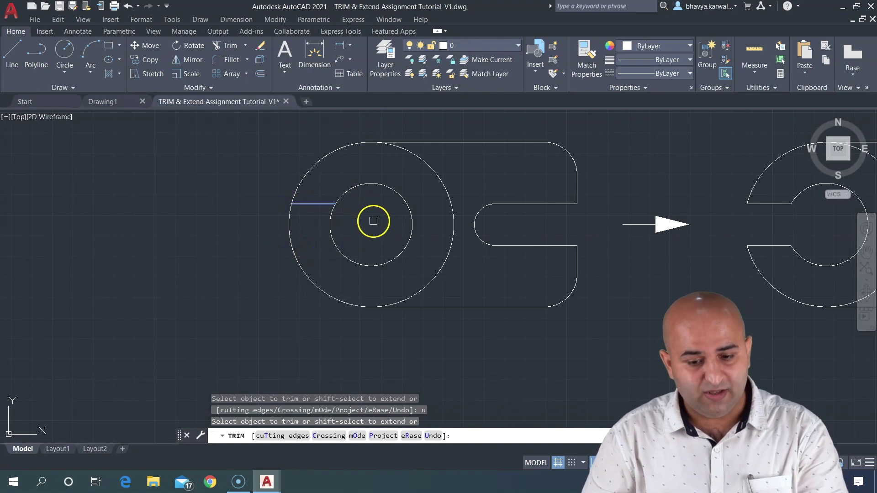
- Fence-trim the inner circle's left arc at the wrench's left end
left_click(332, 236)
left_click(303, 221)
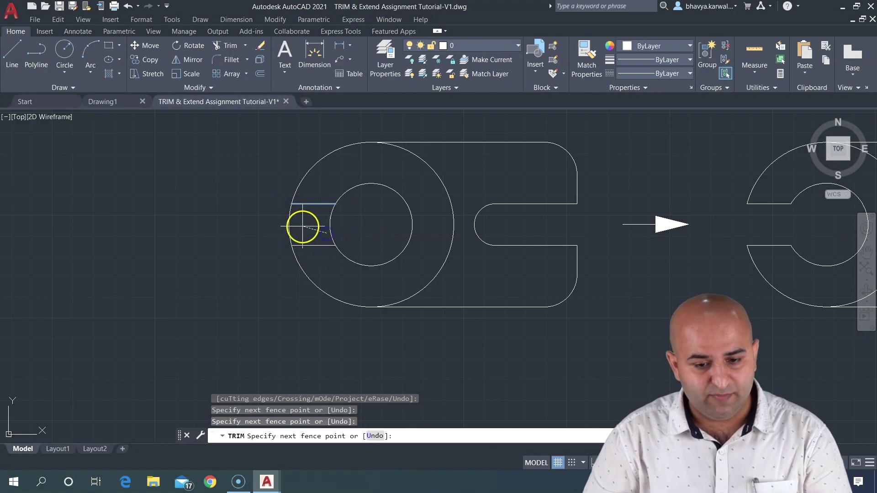
key("Return")
left_click(347, 230)
left_click(307, 220)
key("Return")
left_click(364, 242)
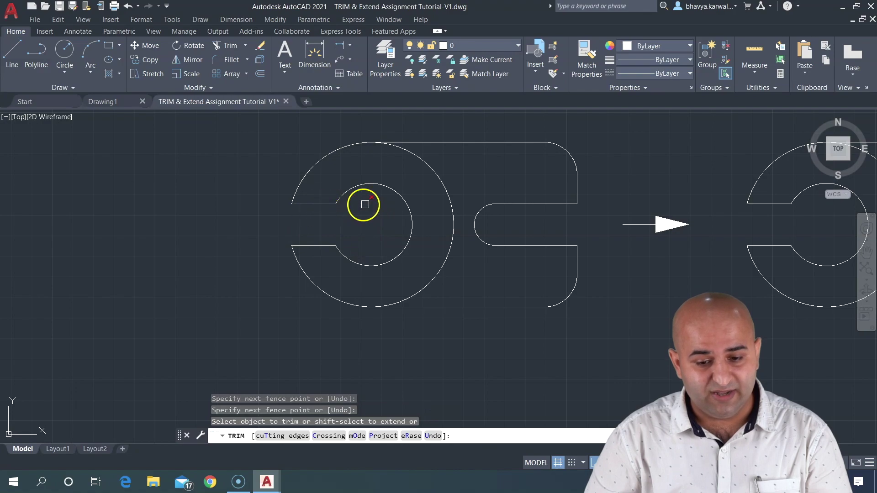
- Extend both slot lines across the inner circle and trim the leftover piece
left_click(329, 203, "shift")
left_click(328, 245, "shift")
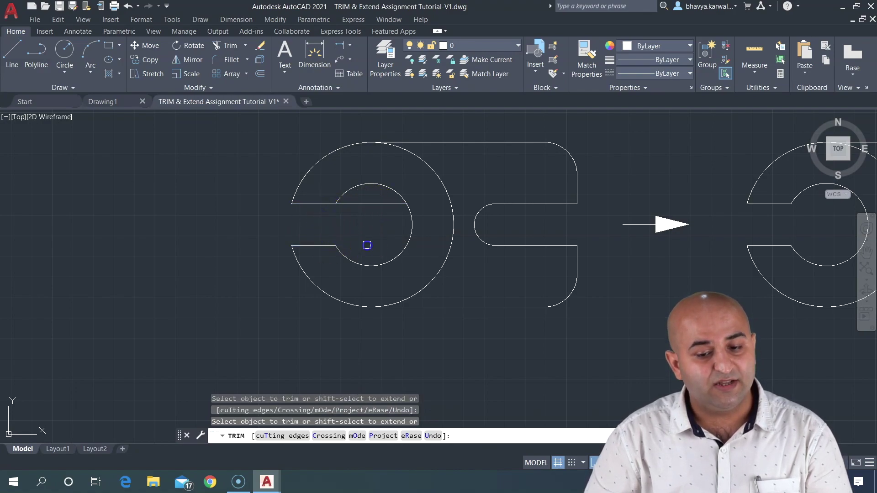
left_click(360, 204)
scroll(381, 242, "down", 5)
- End TRIM and start EXTEND
scroll(401, 279, "down", 2)
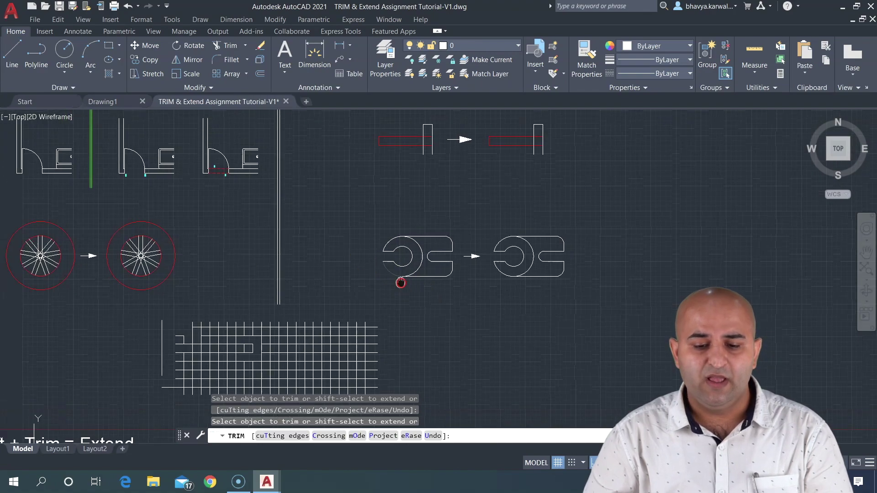
key("Escape")
type("ex")
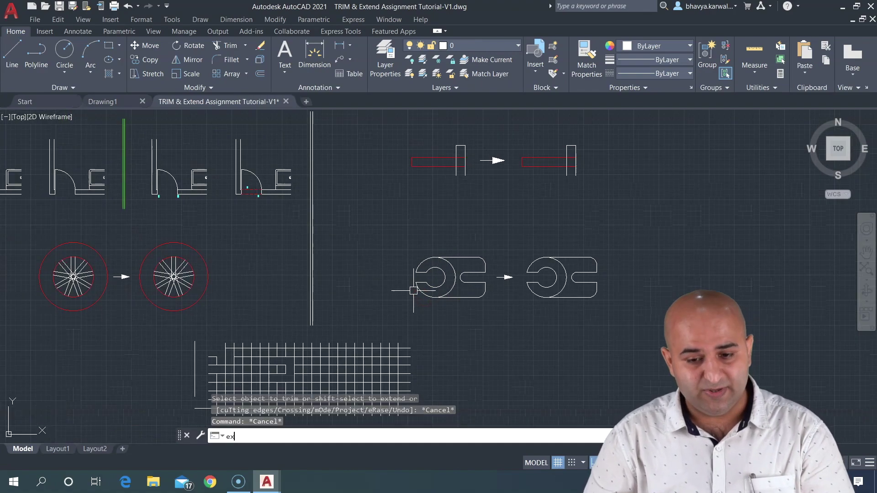
key("Return")
- Fence-extend the red rectangle's long sides into the upright box
left_click(409, 292)
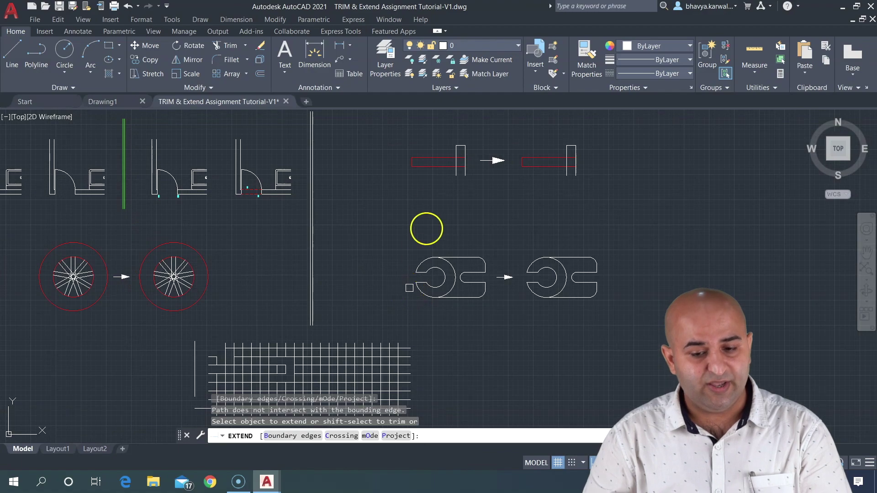
scroll(462, 169, "up", 5)
middle_click_drag(459, 141, 425, 256)
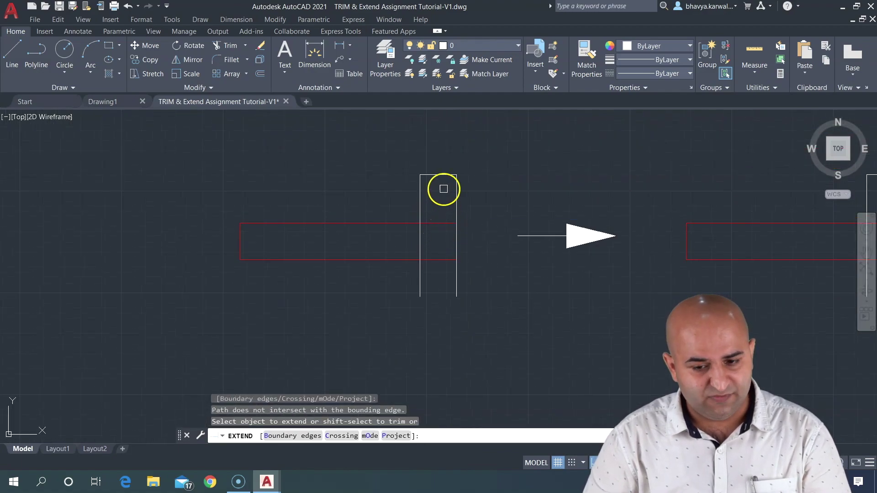
left_click(442, 205)
left_click(440, 280)
key("Return")
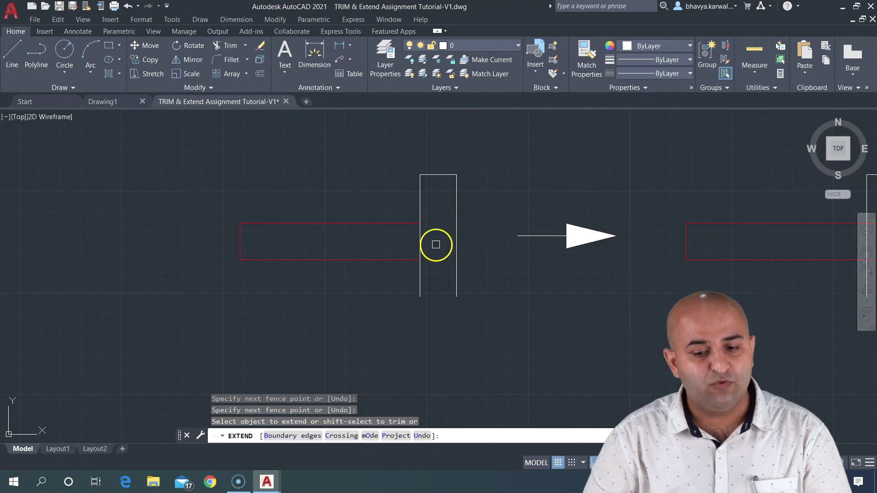
- Trim the box's left edge between the red lines and extend them to its far edge
left_click_drag(436, 244, 393, 239, "shift")
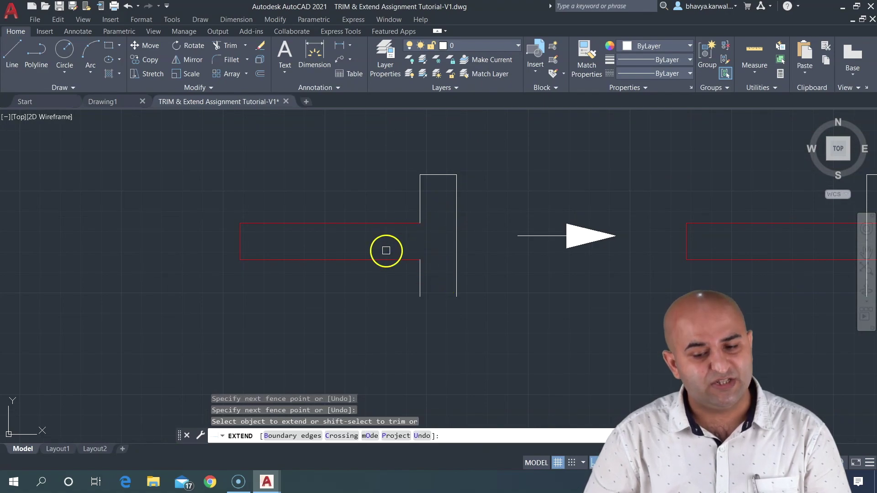
left_click(399, 258)
left_click(405, 222)
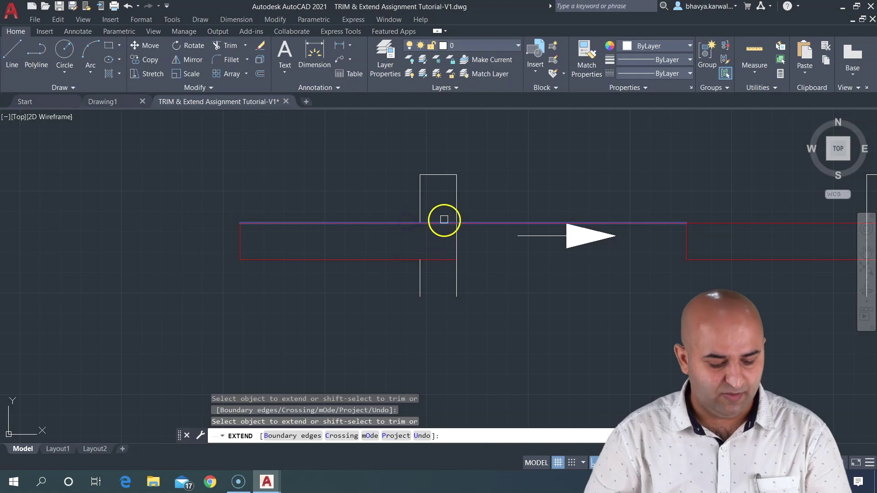
left_click(440, 194)
left_click(442, 286)
key("Return")
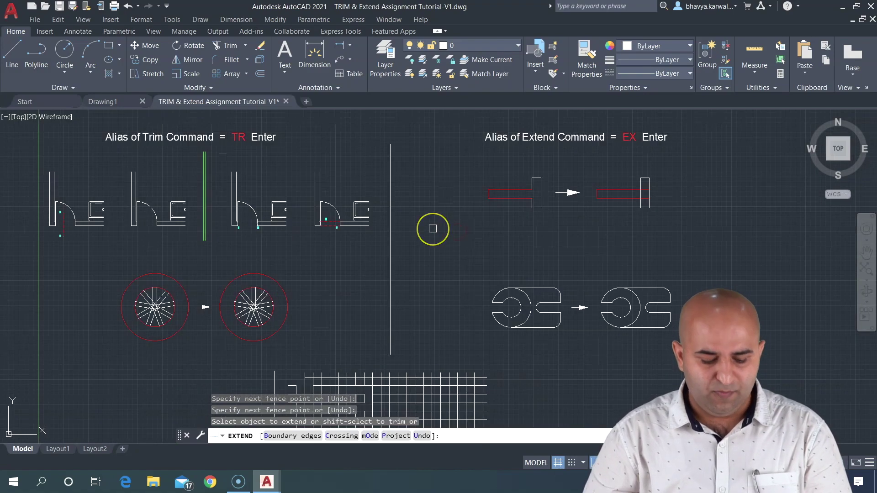
- End EXTEND and Zoom Extents to show all trim and extend exercises
left_click(432, 229)
key("Escape")
type("z")
key("Return")
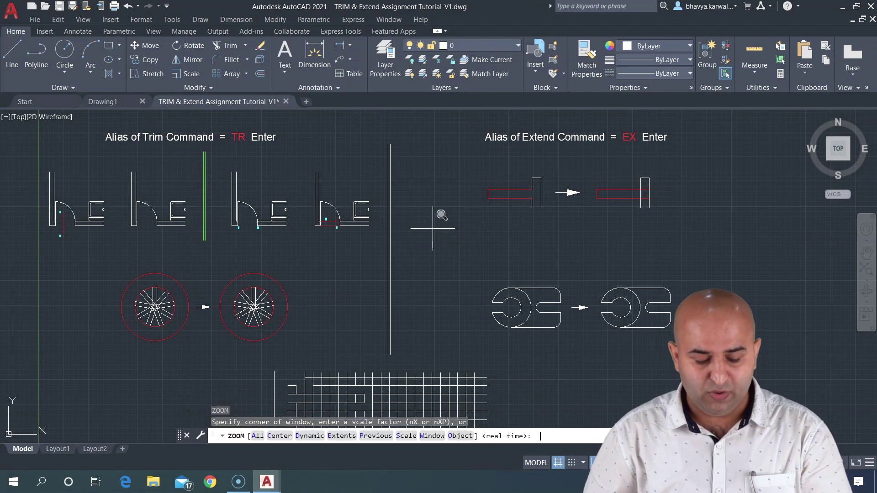
type("e")
key("Return")
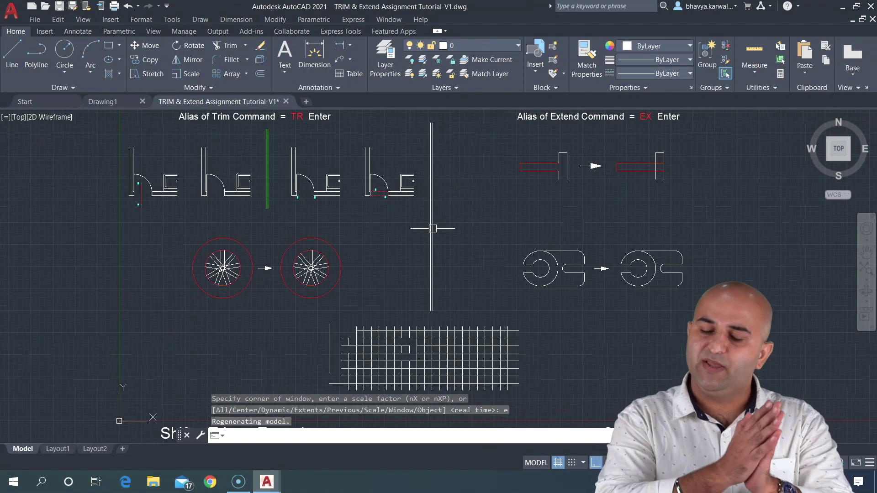